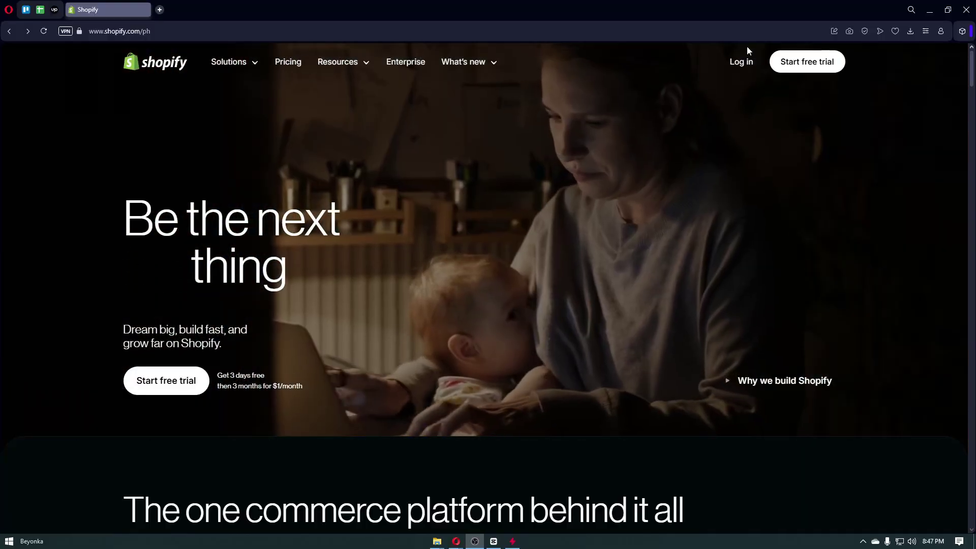
- Log in to Shopify to reach the My Store admin Home page with its setup guide
{"action": "left_click", "coordinate": [744, 62]}
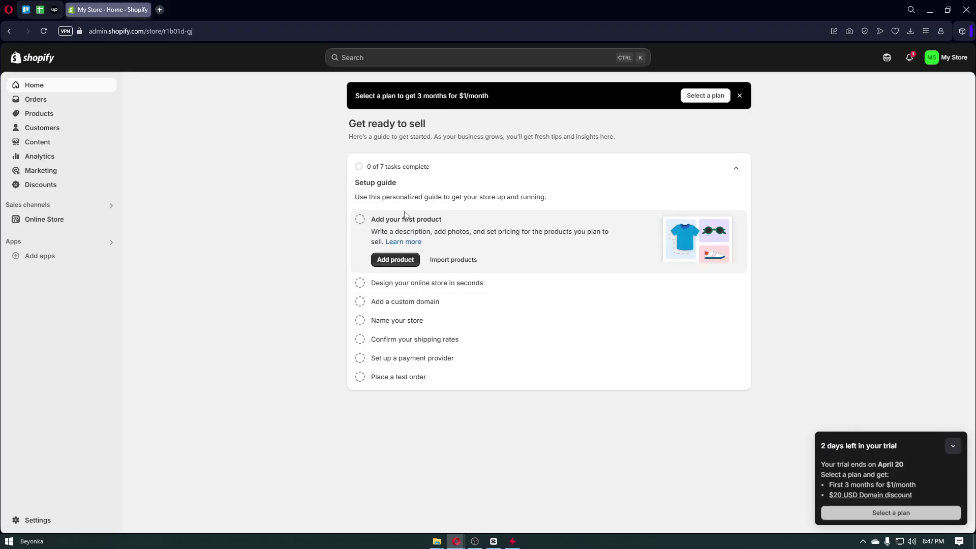
- Dismiss the trial popup and go from the Add apps recommendations to the Shopify App Store
{"action": "left_click", "coordinate": [952, 446]}
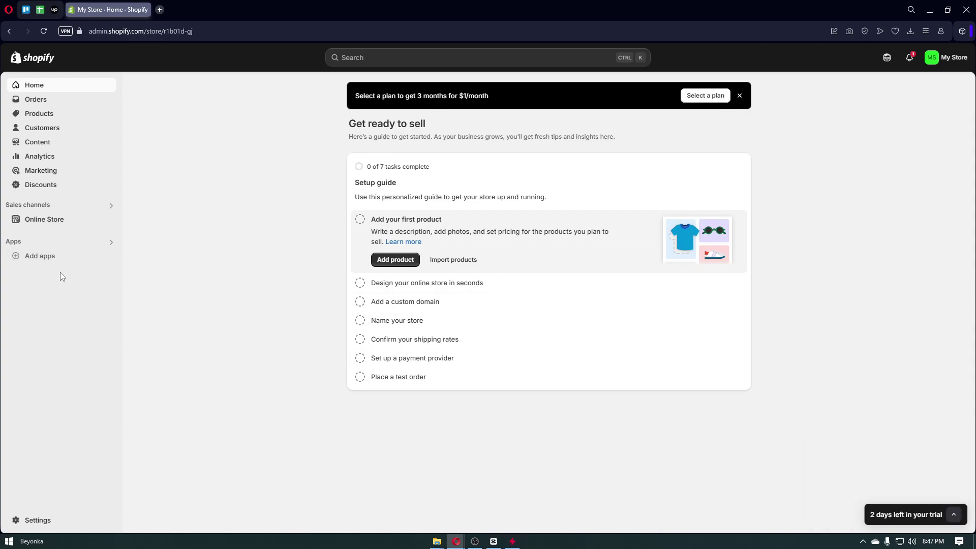
{"action": "left_click", "coordinate": [51, 262]}
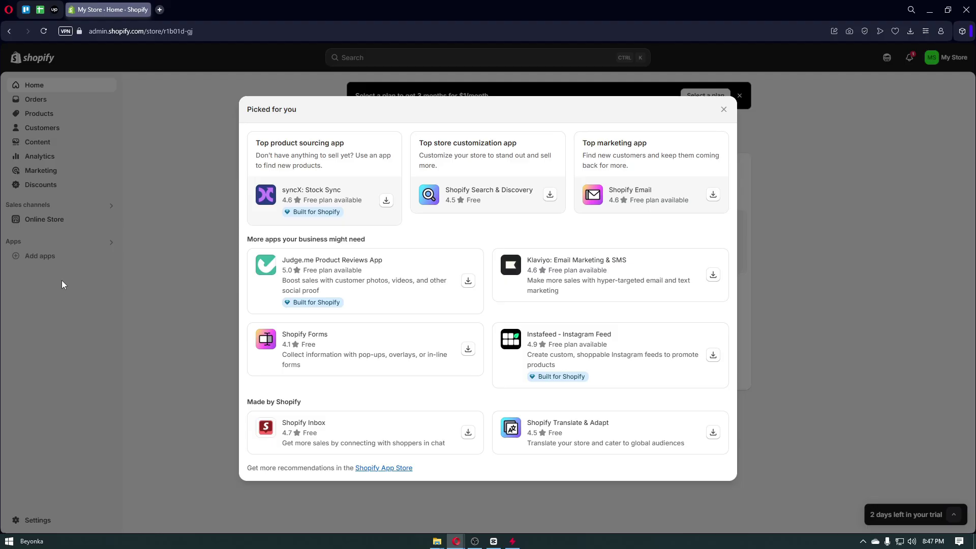
{"action": "left_click", "coordinate": [383, 473]}
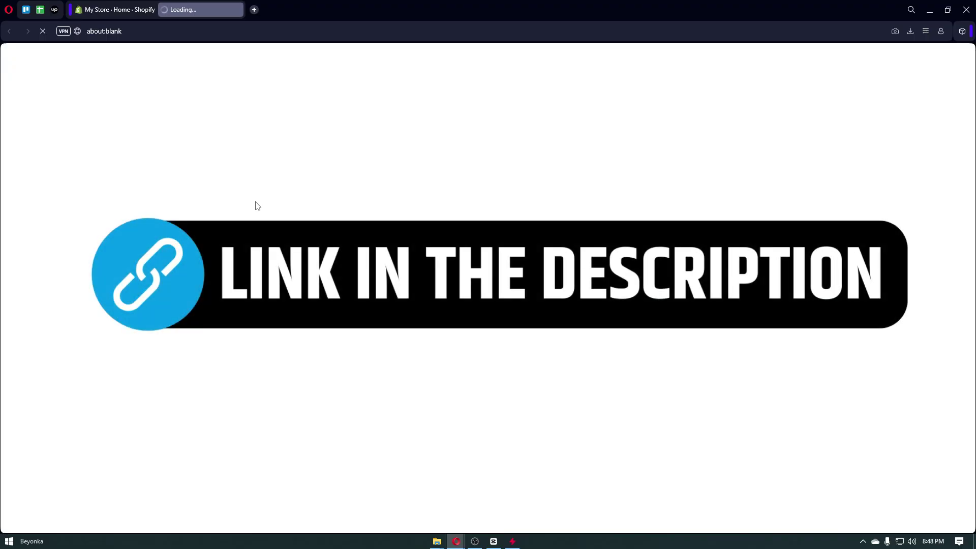
- Search the App Store for 'cj dropshipping' and install CJdropshipping: Much Faster on My Store
{"action": "scroll", "coordinate": [258, 205], "scroll_direction": "down", "scroll_amount": 5}
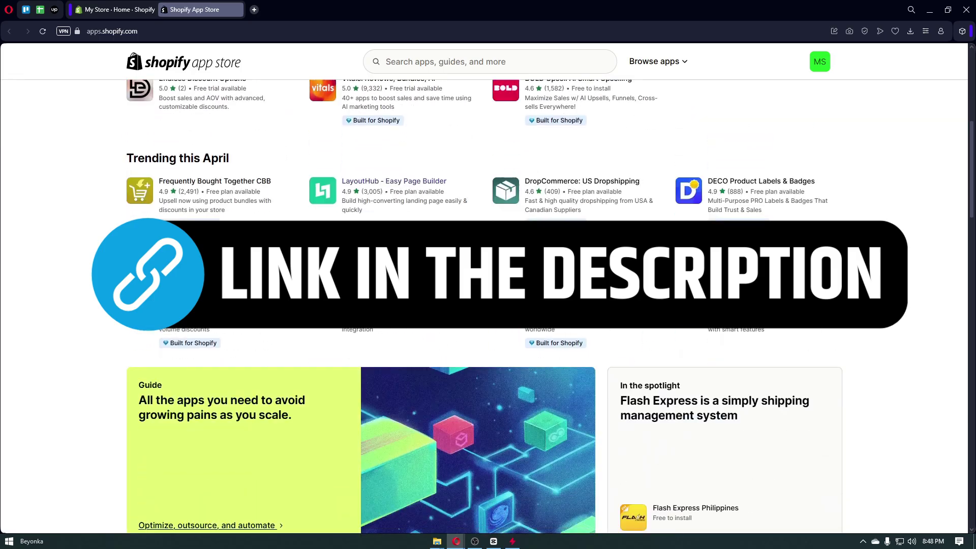
{"action": "scroll", "coordinate": [488, 305], "scroll_direction": "up", "scroll_amount": 6}
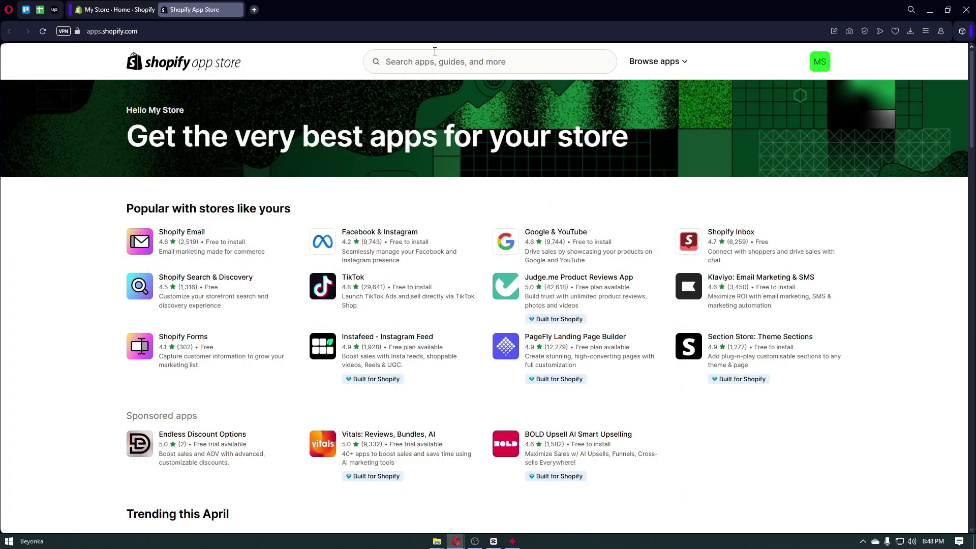
{"action": "left_click", "coordinate": [434, 55]}
{"action": "type", "text": "cj"}
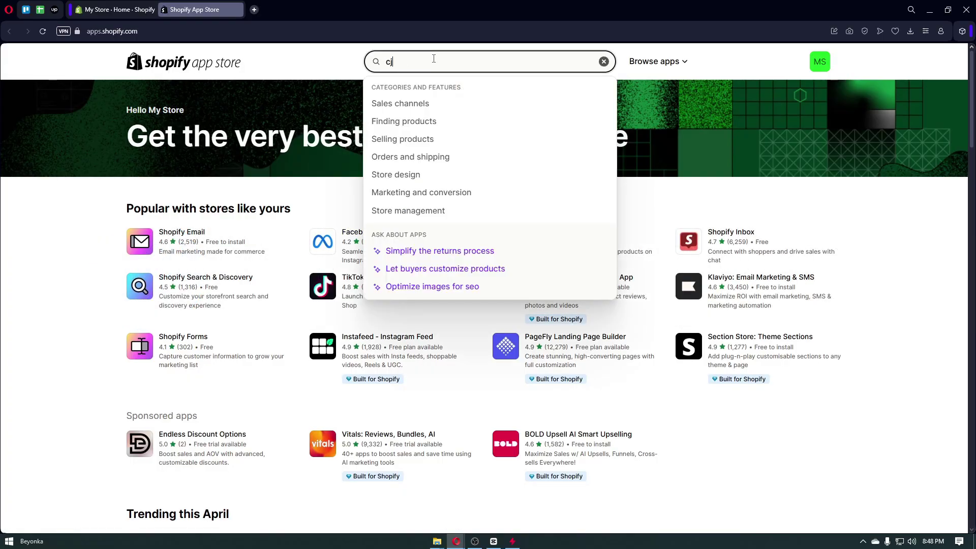
{"action": "type", "text": " dr"}
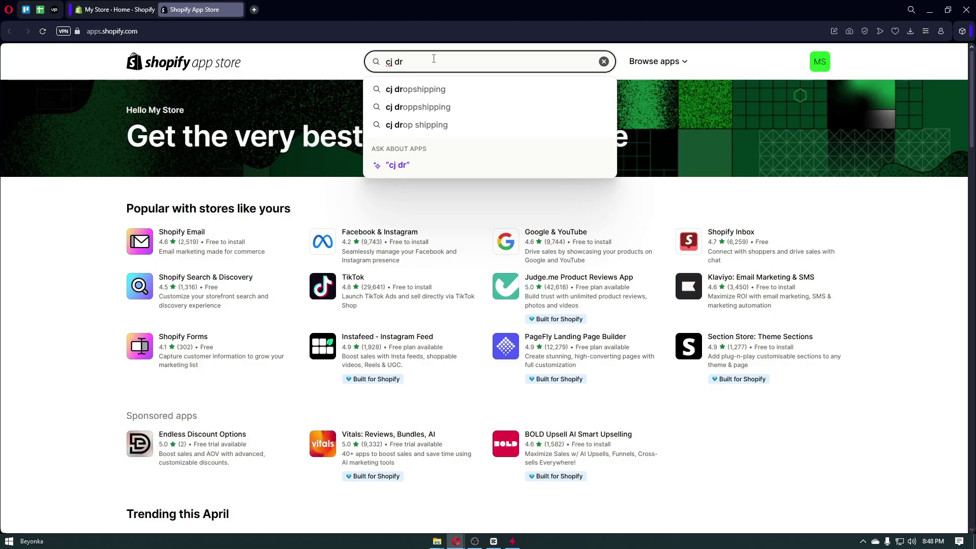
{"action": "left_click", "coordinate": [441, 85]}
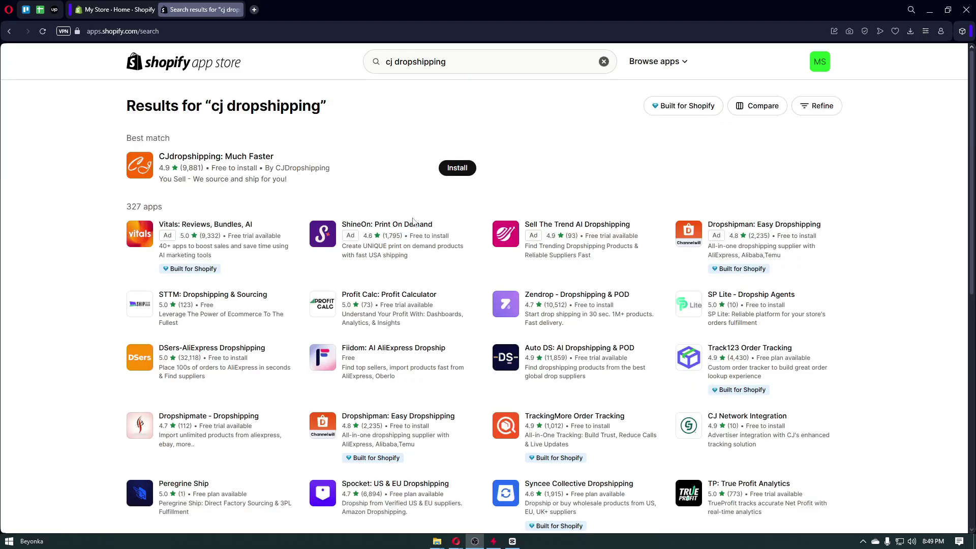
{"action": "left_click", "coordinate": [159, 161]}
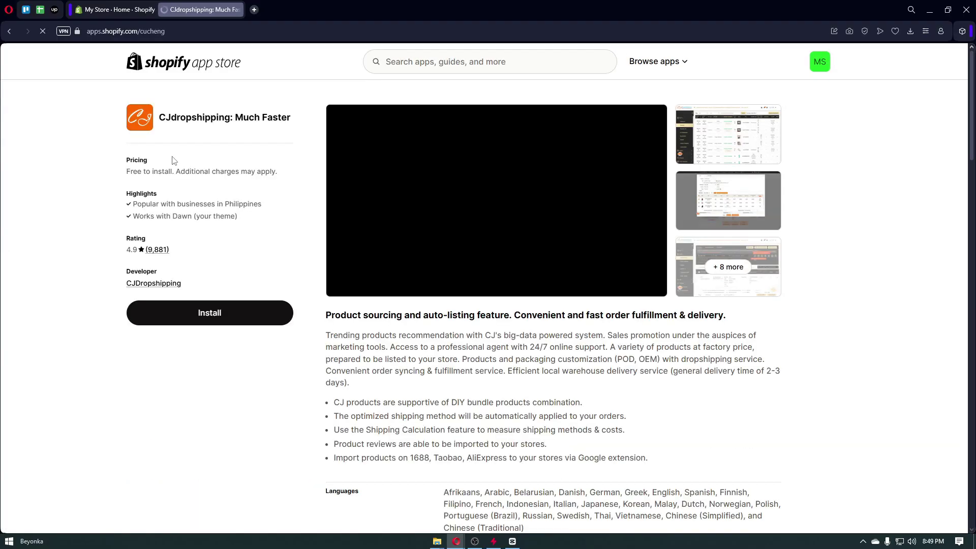
{"action": "left_click", "coordinate": [212, 321]}
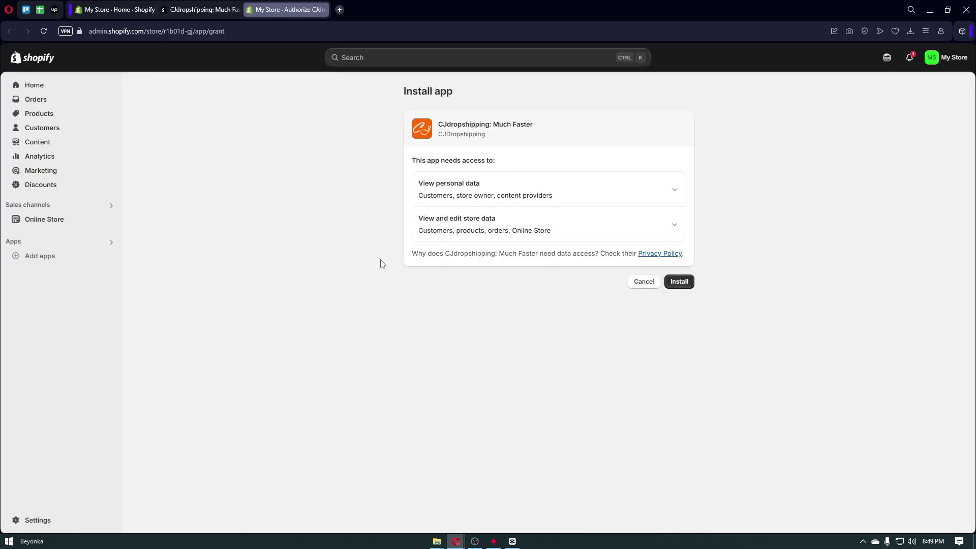
- Go to cjdropshipping.com in a new browser tab
{"action": "left_click", "coordinate": [340, 10]}
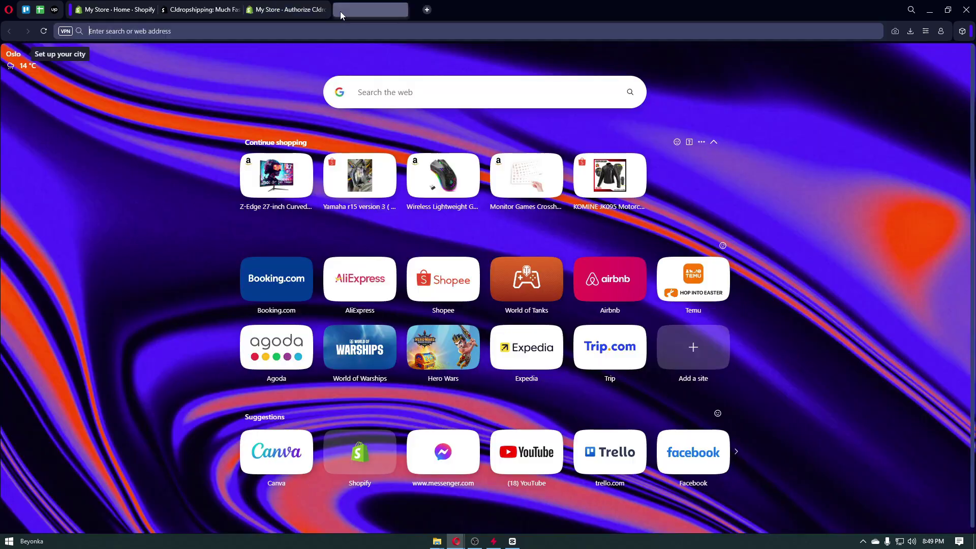
{"action": "type", "text": "c"}
{"action": "key", "text": "Return"}
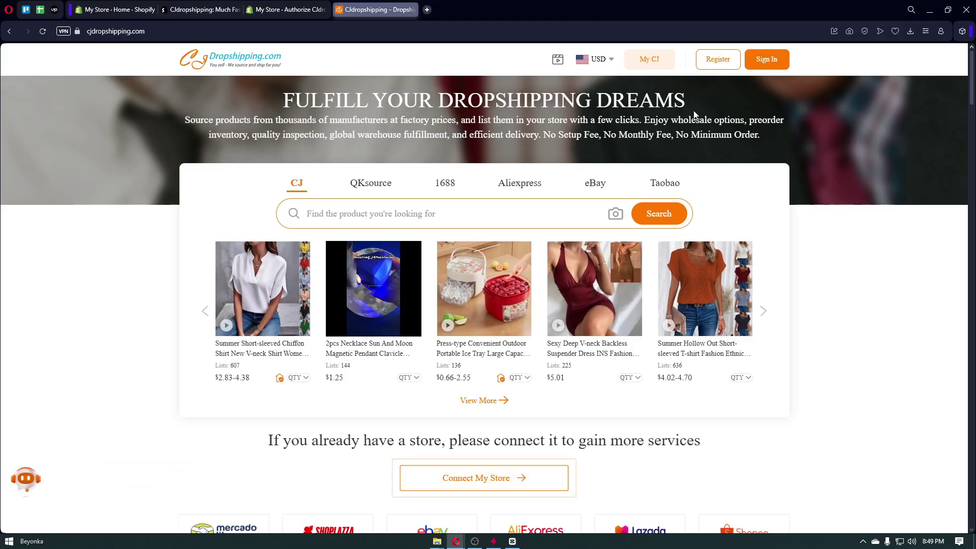
- Start CJdropshipping registration, accept the user agreement, then close the sign-up form
{"action": "left_click", "coordinate": [719, 70]}
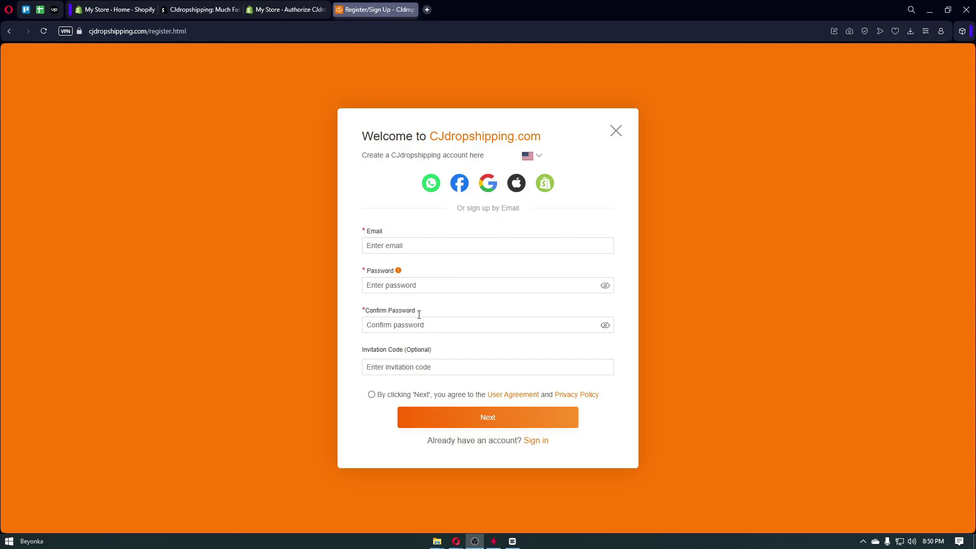
{"action": "left_click", "coordinate": [371, 396]}
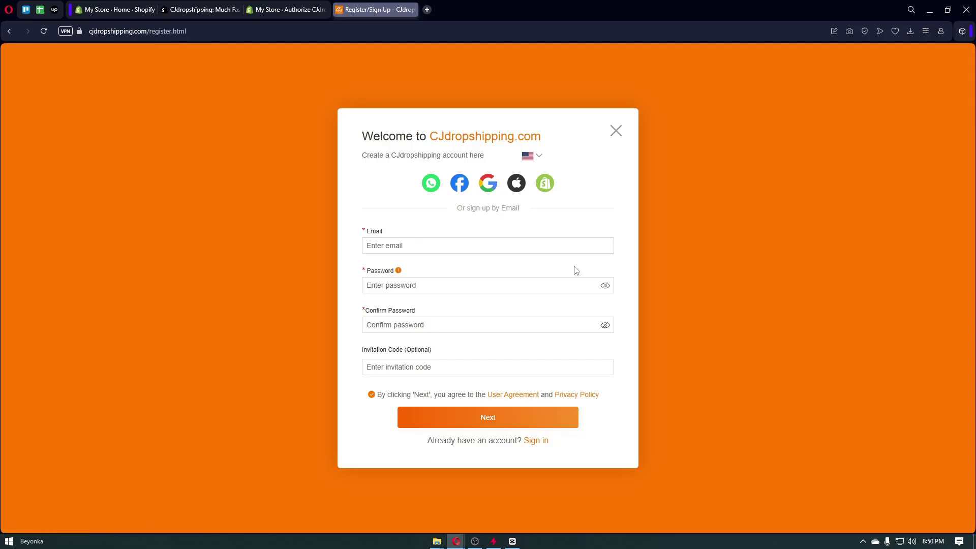
{"action": "left_click", "coordinate": [616, 131]}
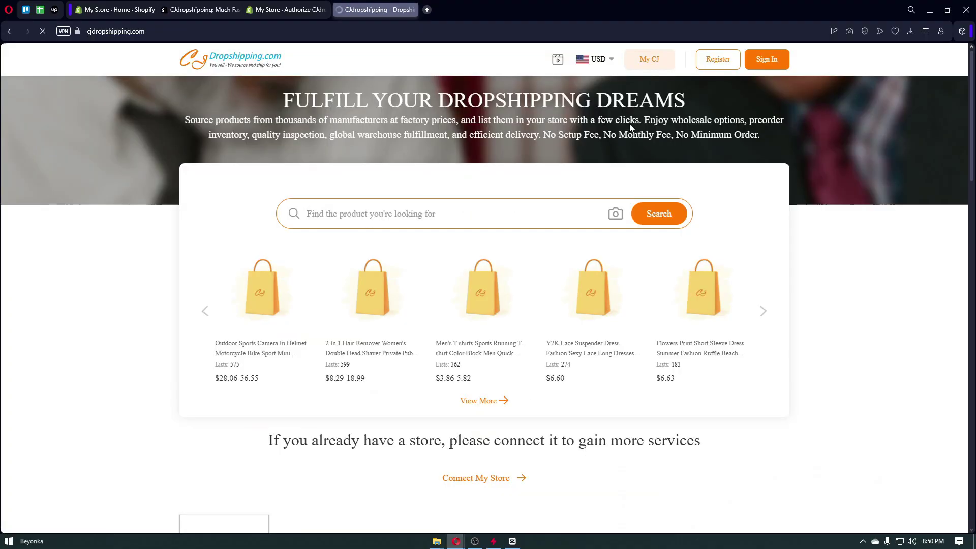
- Sign in to CJdropshipping with a Google account and dismiss the Alex chatbot greeting
{"action": "left_click", "coordinate": [768, 58]}
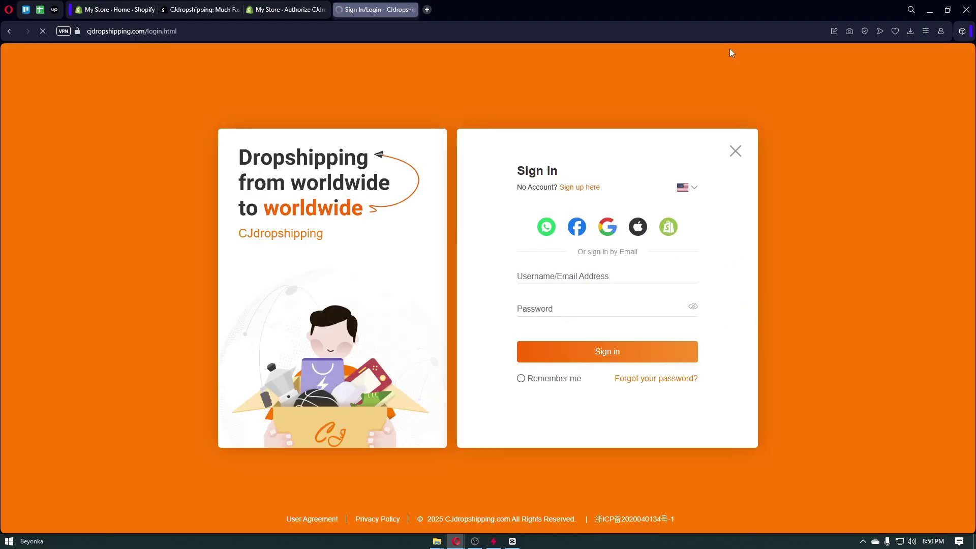
{"action": "left_click", "coordinate": [611, 230]}
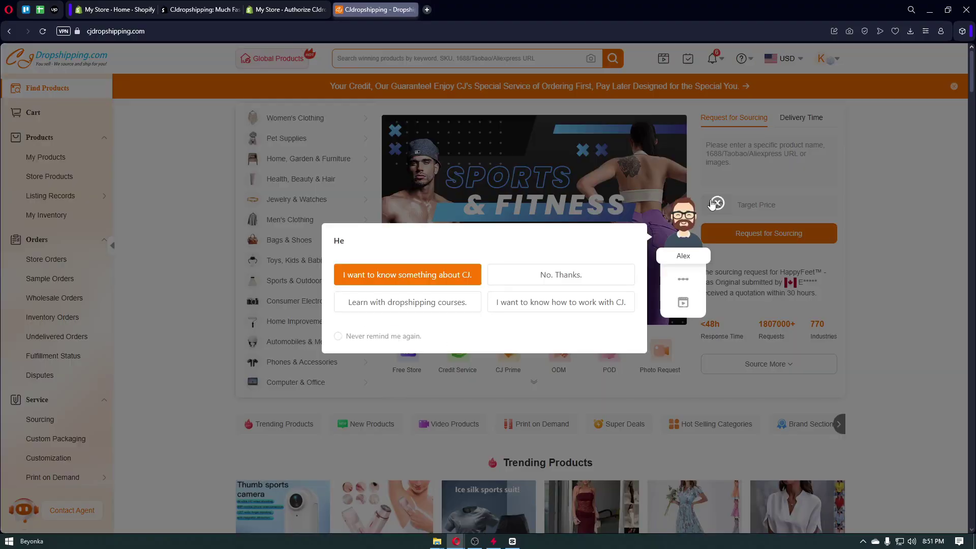
{"action": "left_click", "coordinate": [714, 203]}
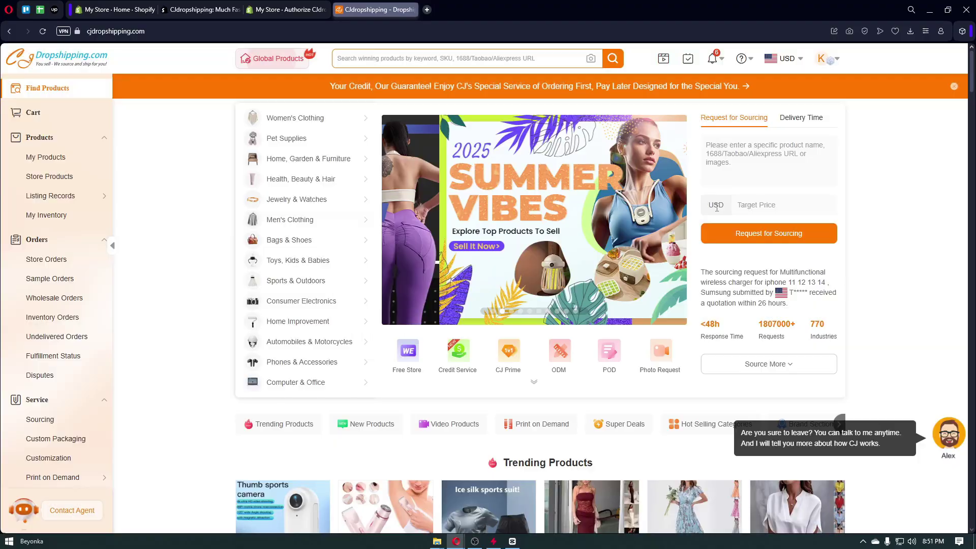
- Switch back and forth between the Shopify install page and the CJ dashboard
{"action": "left_click", "coordinate": [285, 11]}
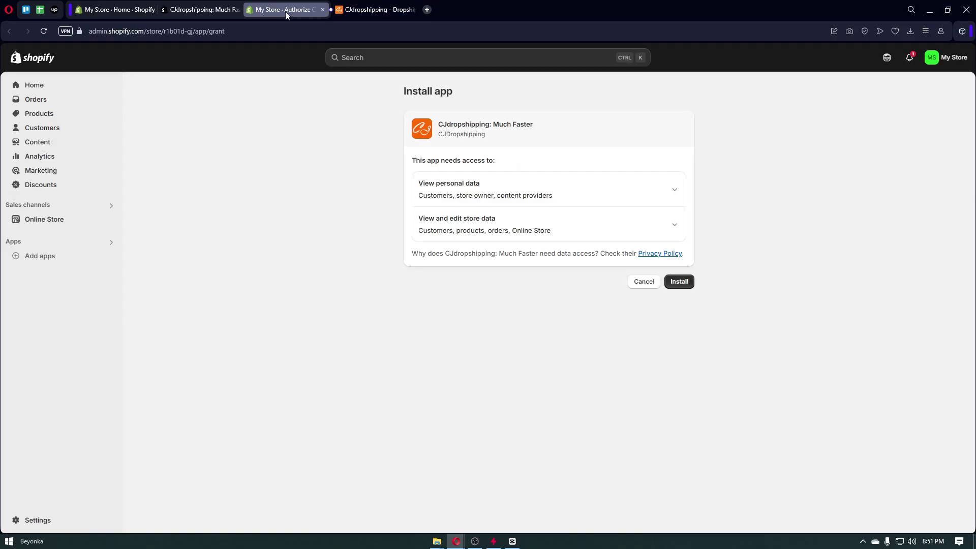
{"action": "left_click", "coordinate": [378, 12]}
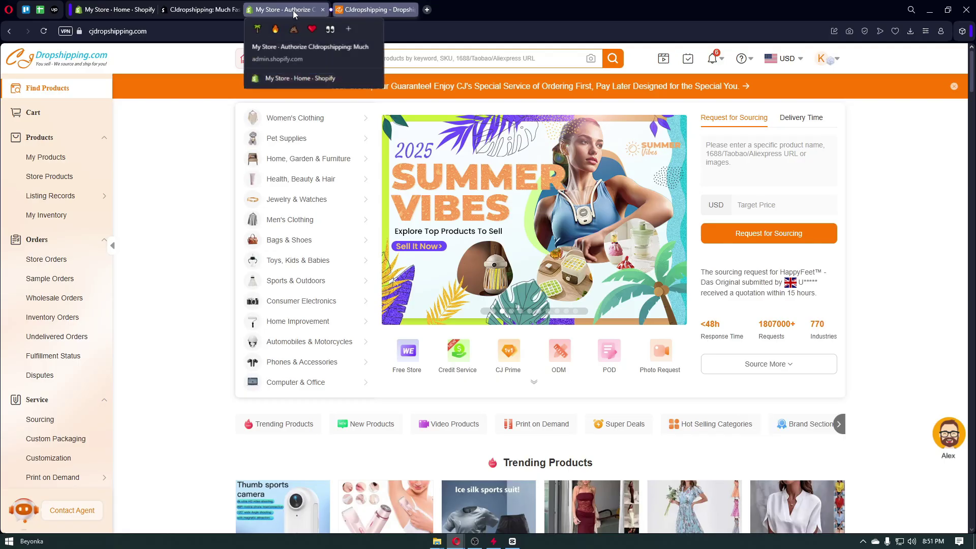
{"action": "left_click", "coordinate": [316, 10]}
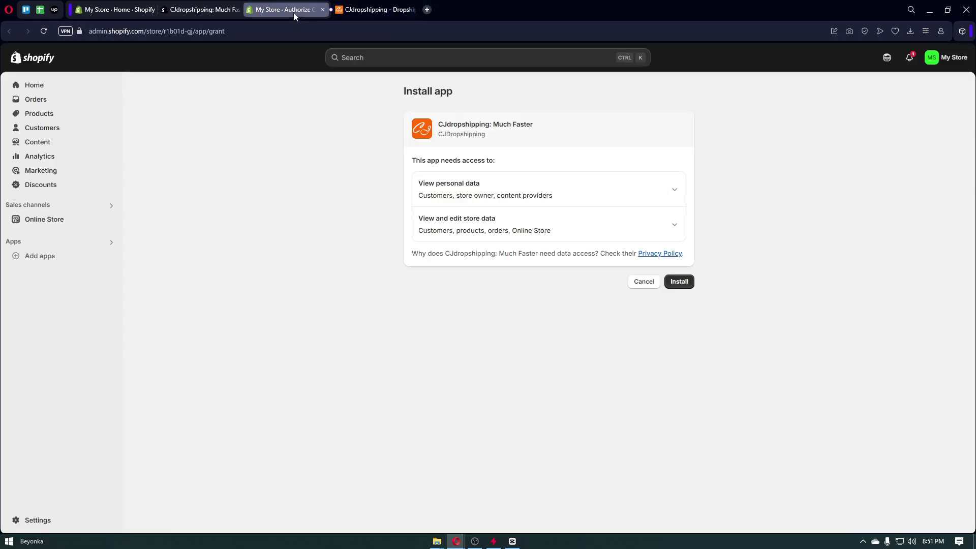
{"action": "left_click", "coordinate": [368, 11]}
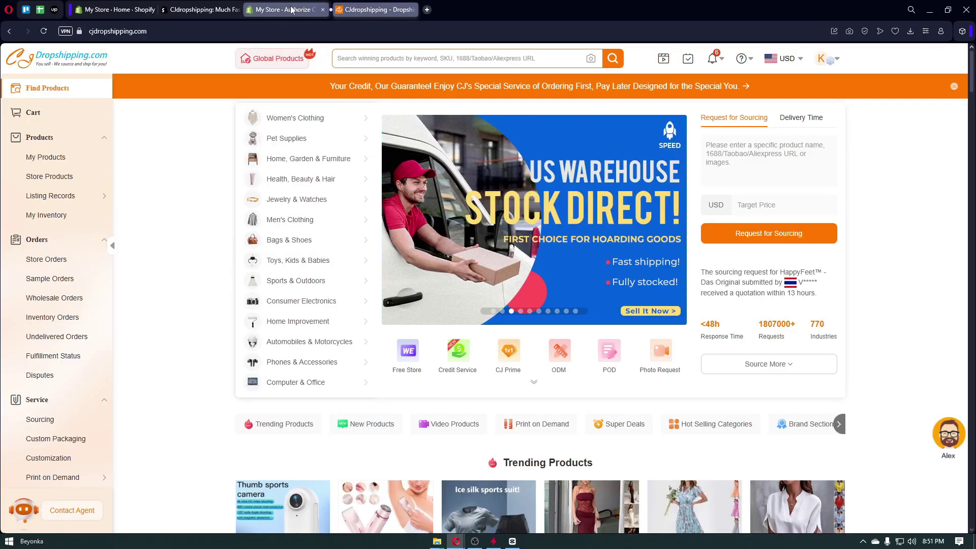
{"action": "left_click", "coordinate": [287, 10]}
{"action": "left_click", "coordinate": [366, 14]}
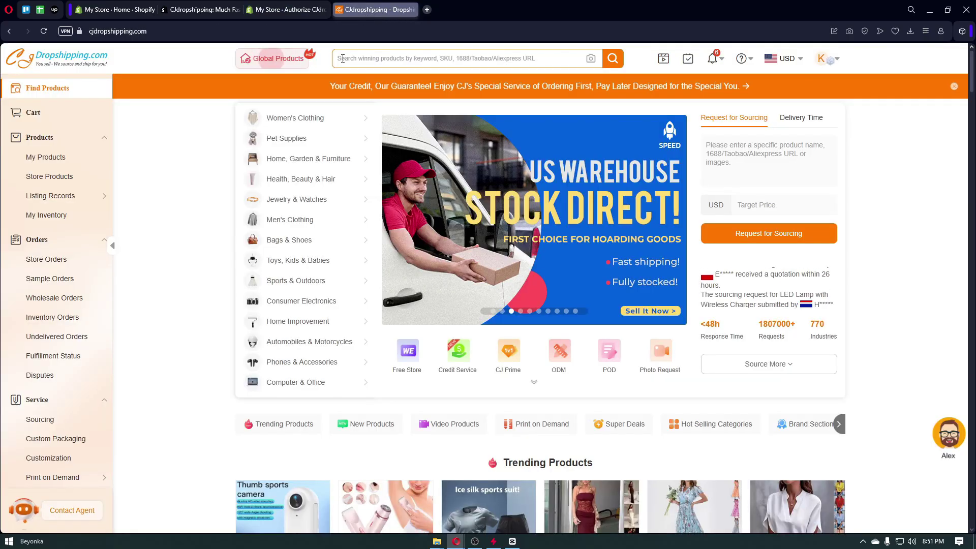
- Search Google Images for 'tent' in a new tab and browse the results
{"action": "left_click", "coordinate": [427, 10]}
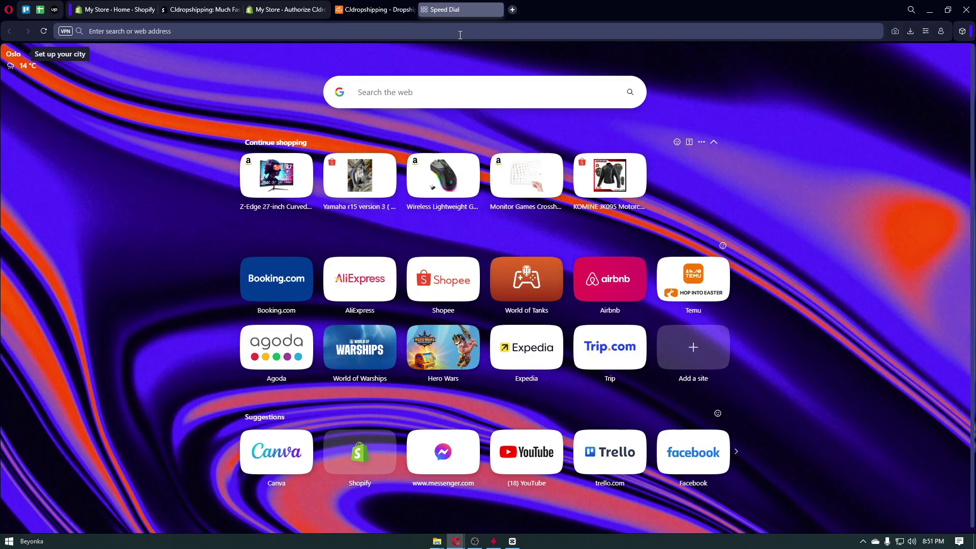
{"action": "type", "text": "trello.com/b/uzqt5OjI/spirituality-channel"}
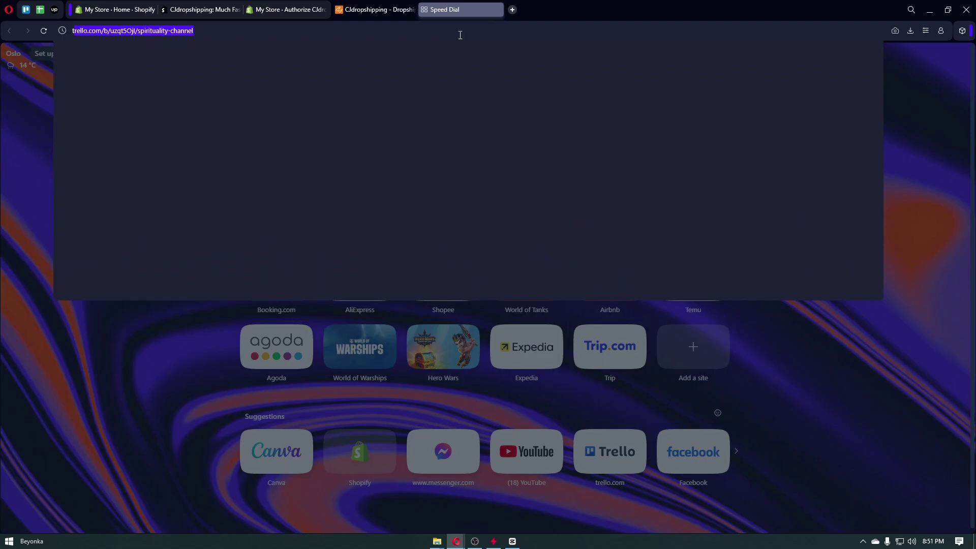
{"action": "type", "text": "tent"}
{"action": "key", "text": "Return"}
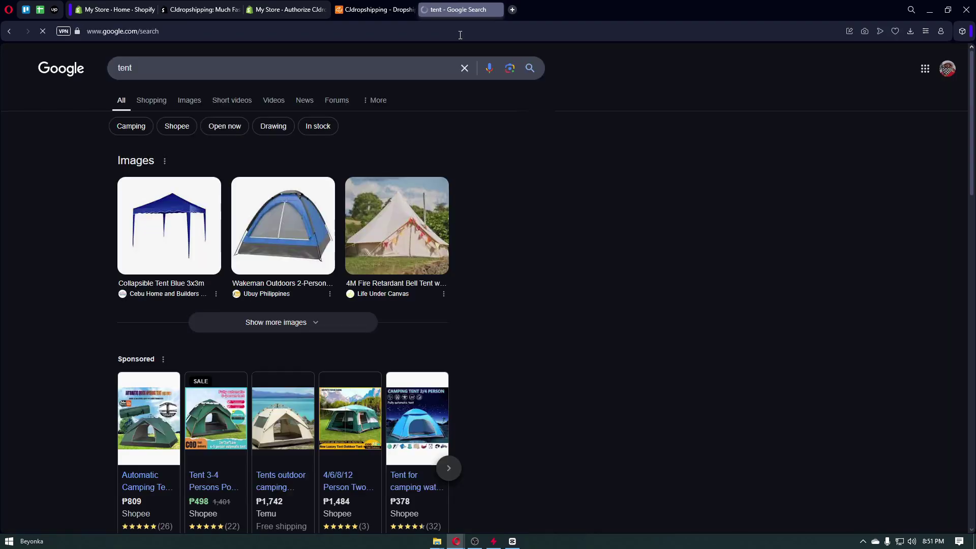
{"action": "left_click", "coordinate": [189, 101]}
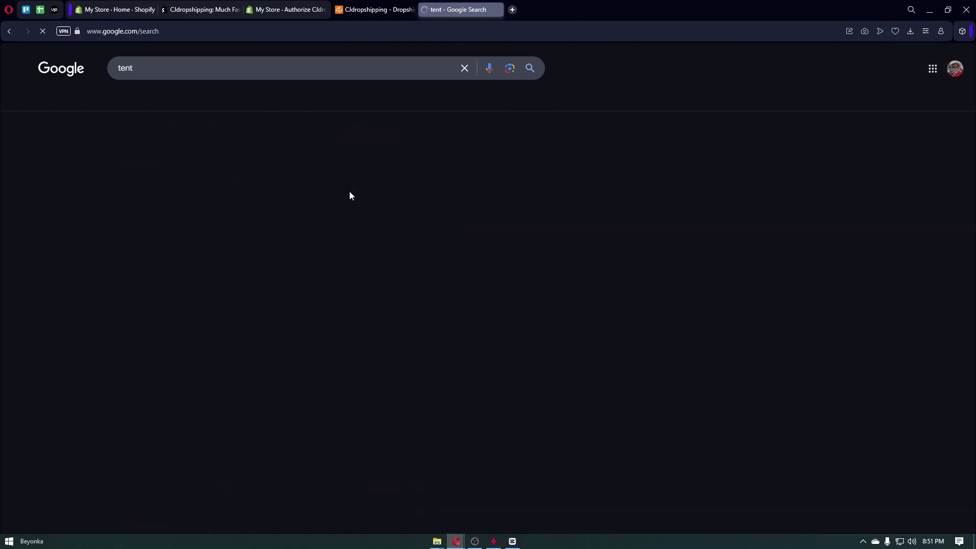
{"action": "scroll", "coordinate": [349, 193], "scroll_direction": "down", "scroll_amount": 5}
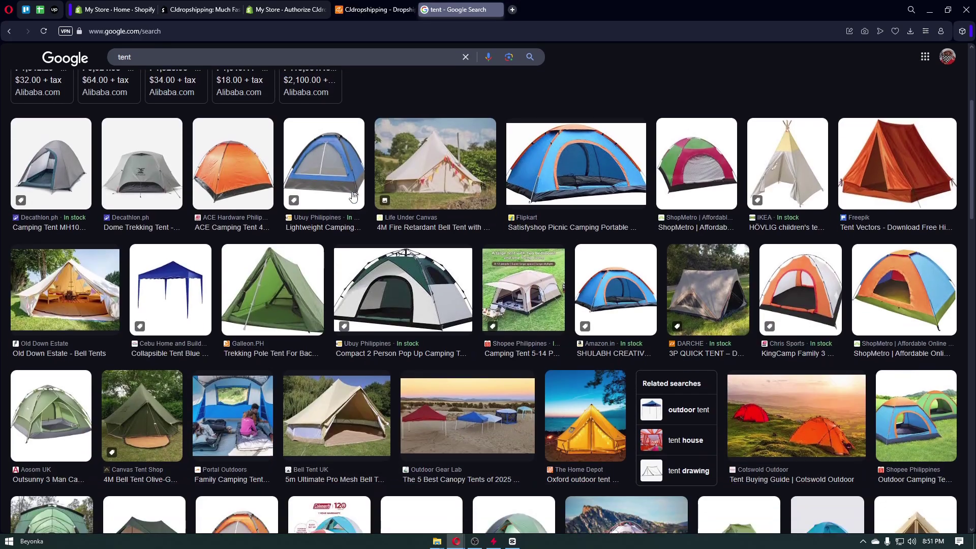
{"action": "scroll", "coordinate": [690, 260], "scroll_direction": "down", "scroll_amount": 2}
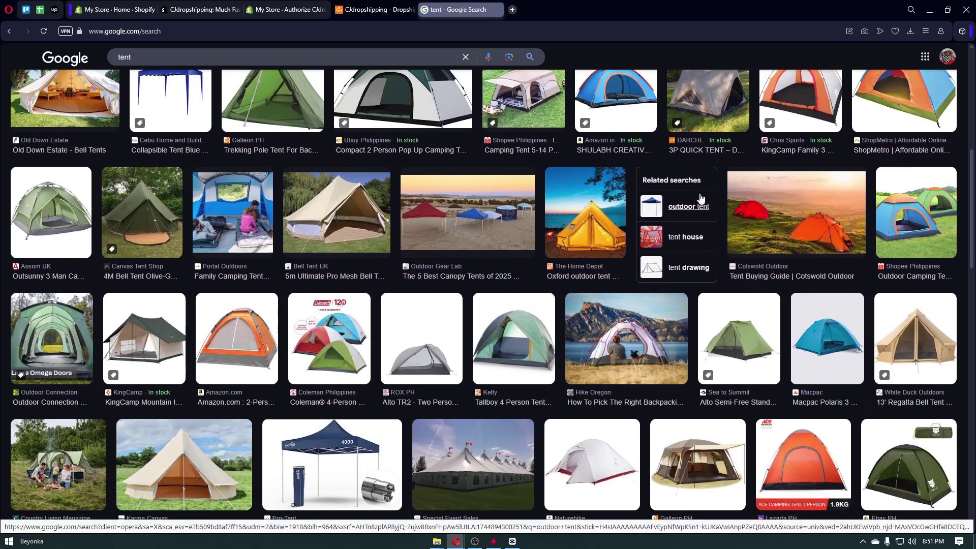
{"action": "scroll", "coordinate": [656, 210], "scroll_direction": "down", "scroll_amount": 2}
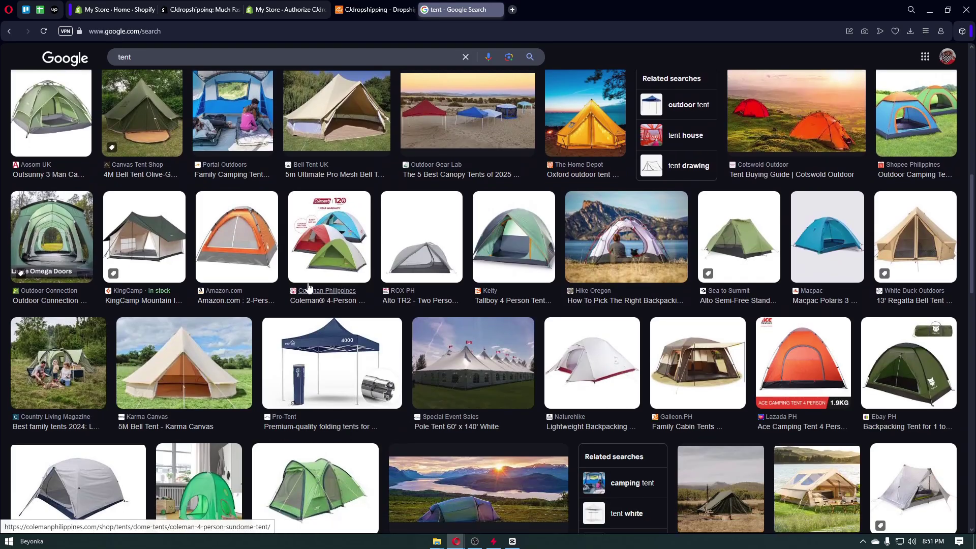
- Save the KingCamp Mountain In C2 Cabin Tent image to the desktop and return to Shopify
{"action": "left_click", "coordinate": [154, 248]}
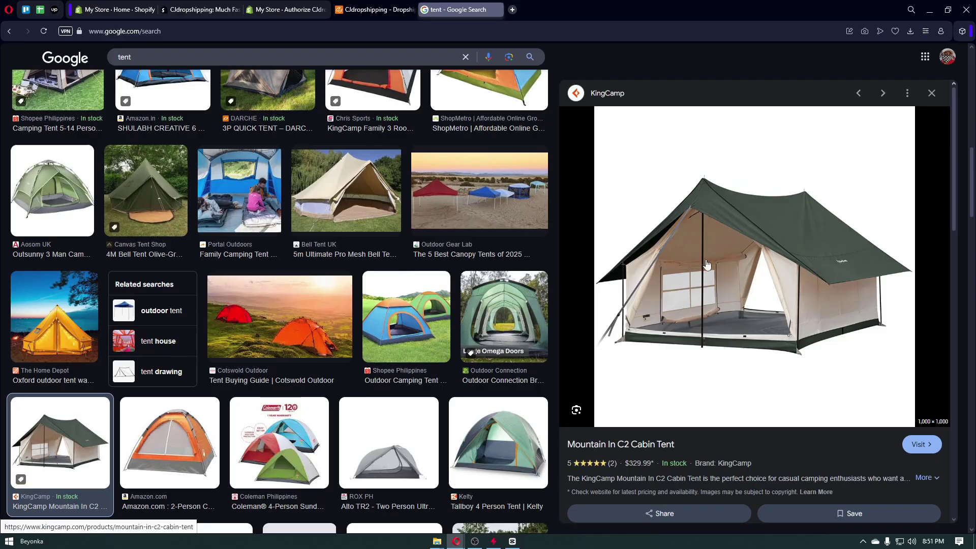
{"action": "right_click", "coordinate": [720, 249]}
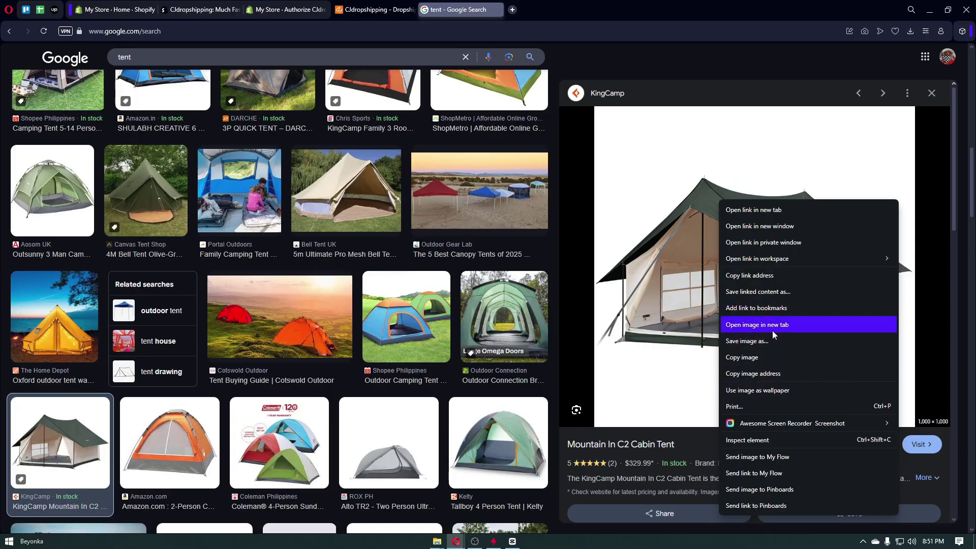
{"action": "left_click", "coordinate": [771, 348]}
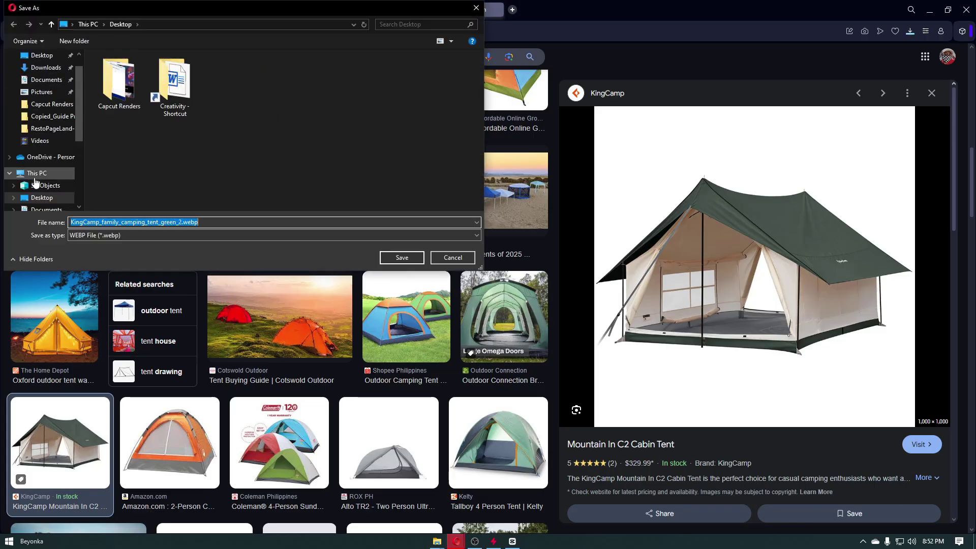
{"action": "left_click", "coordinate": [401, 257]}
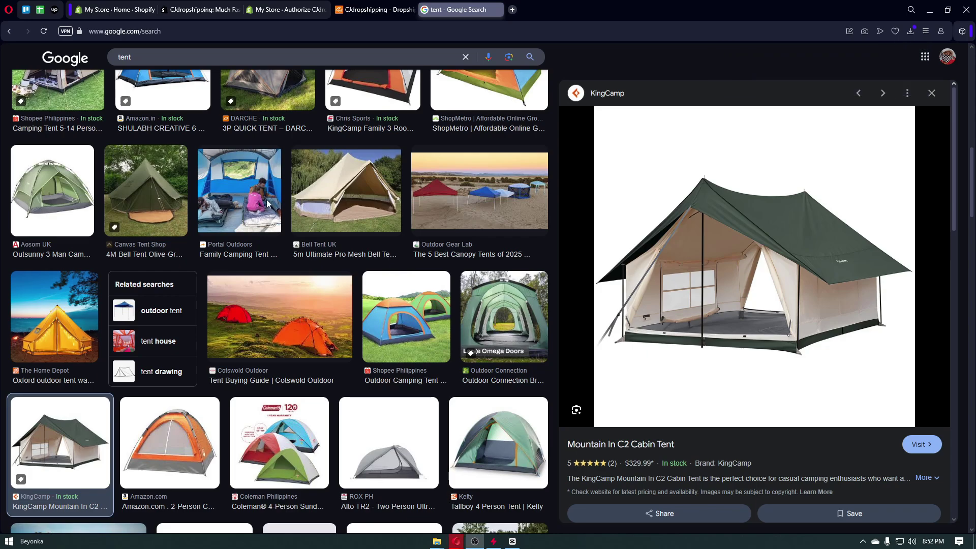
{"action": "left_click", "coordinate": [288, 15]}
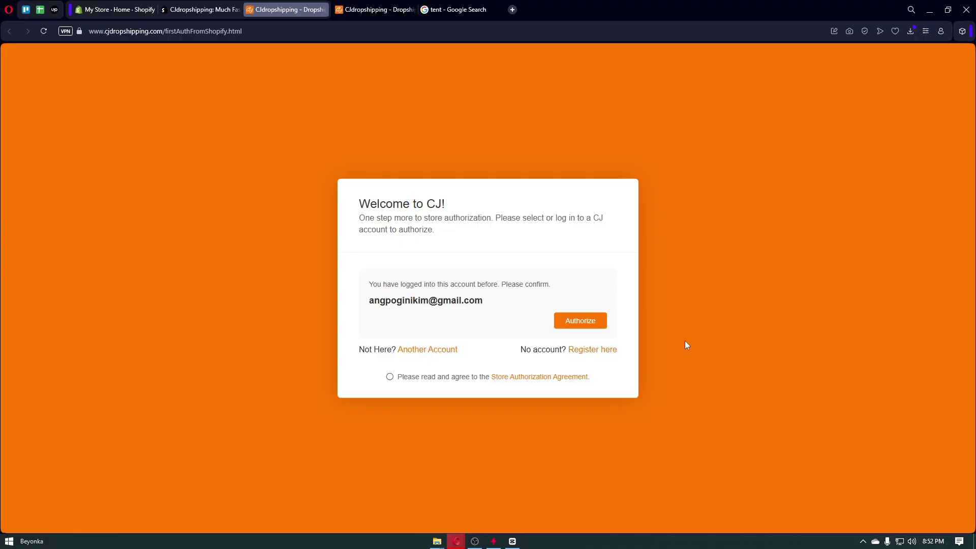
- Authorize the CJ account for the store and confirm the Store Authorization Agreement
{"action": "left_click", "coordinate": [364, 11]}
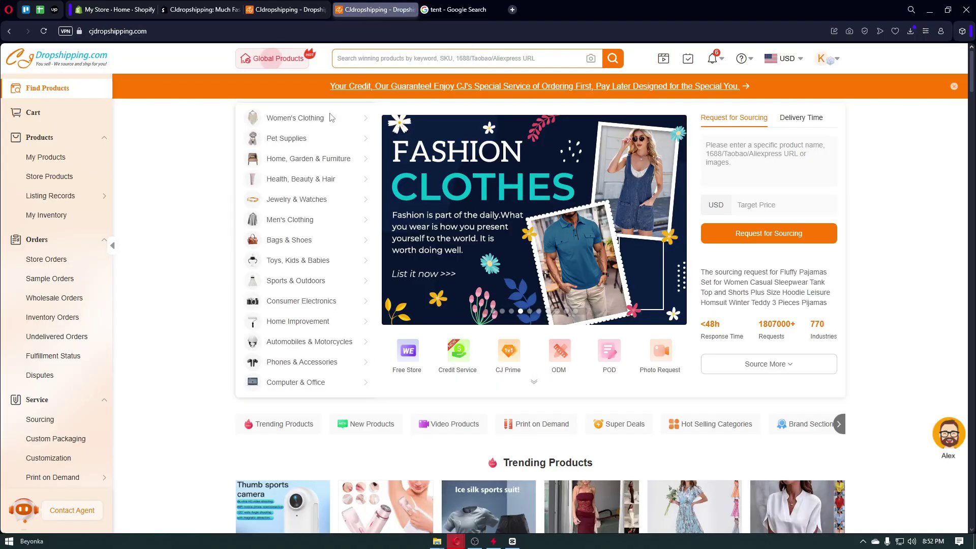
{"action": "left_click", "coordinate": [288, 14]}
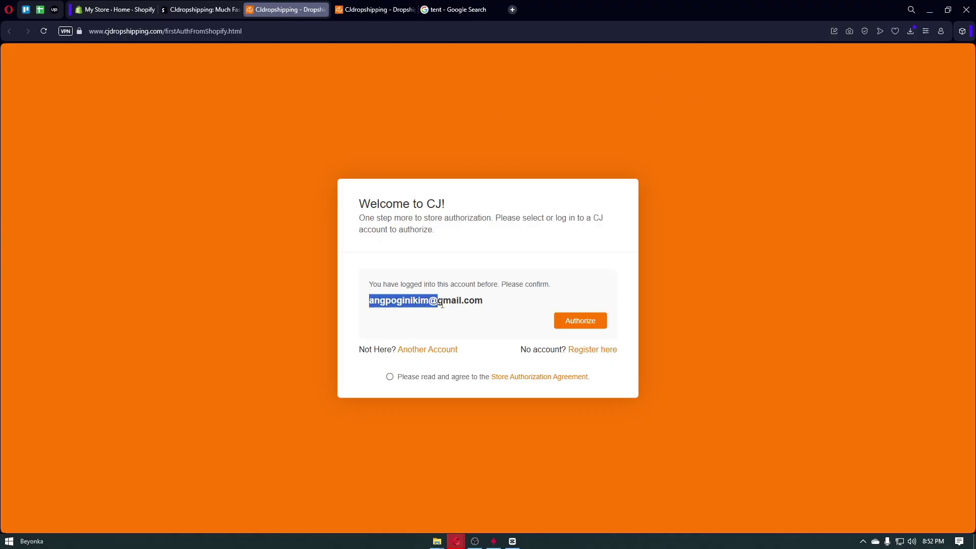
{"action": "left_click", "coordinate": [373, 13]}
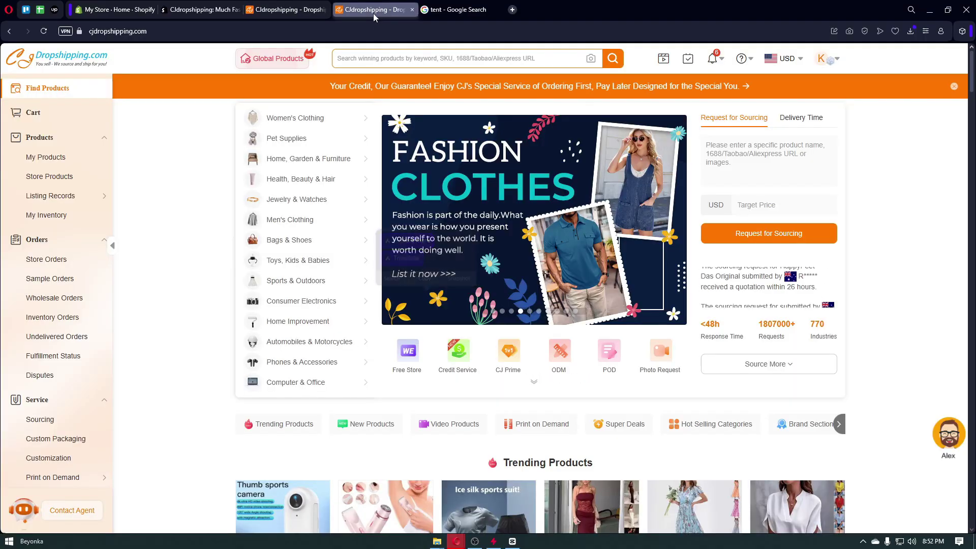
{"action": "left_click", "coordinate": [296, 9]}
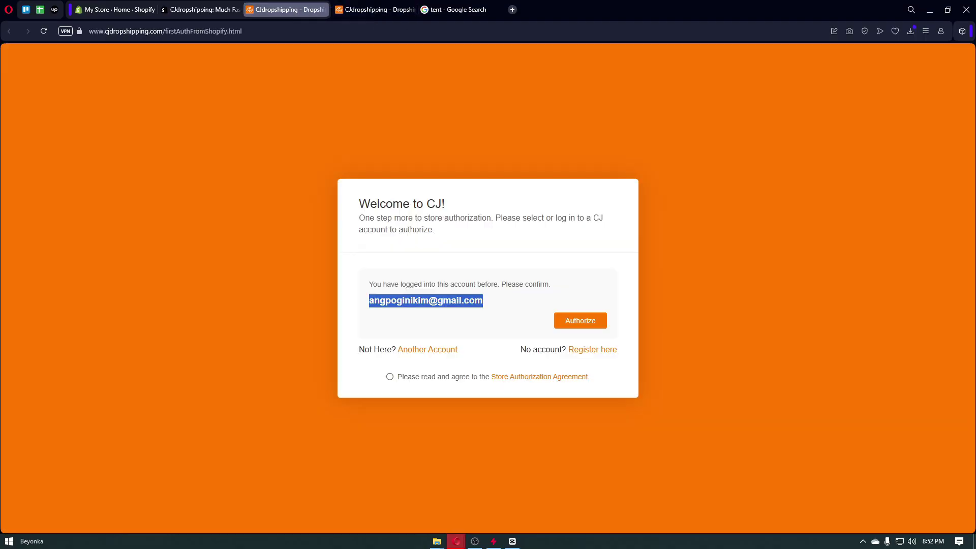
{"action": "left_click", "coordinate": [600, 326]}
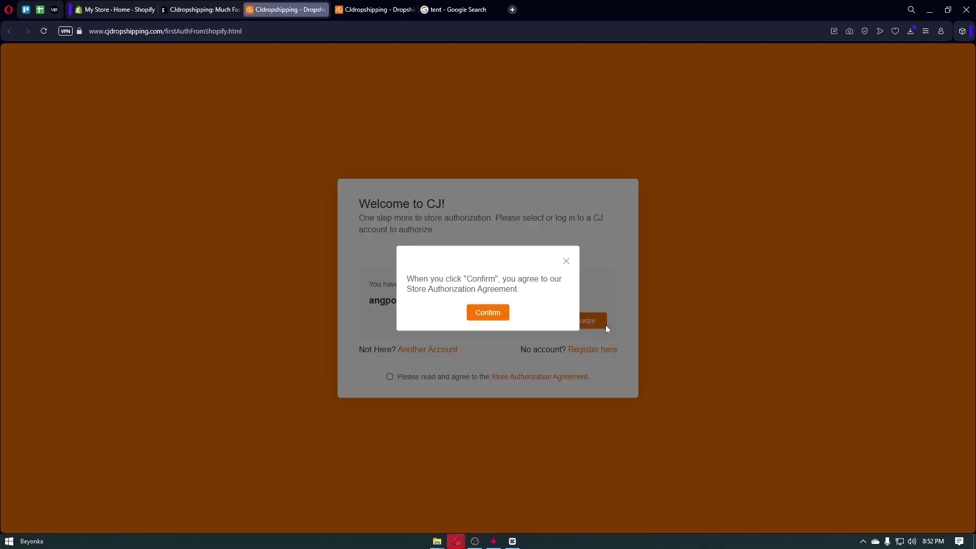
{"action": "left_click", "coordinate": [483, 316]}
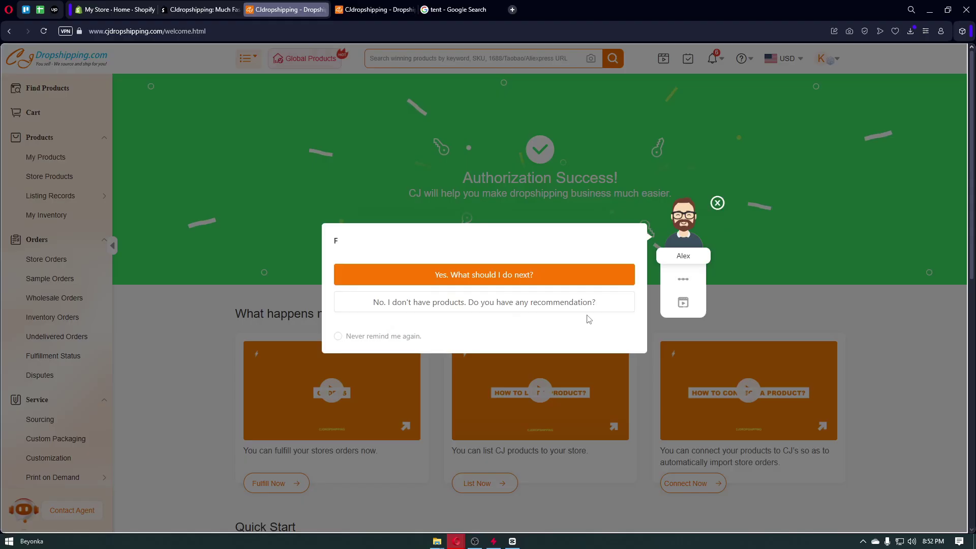
{"action": "left_click", "coordinate": [715, 204]}
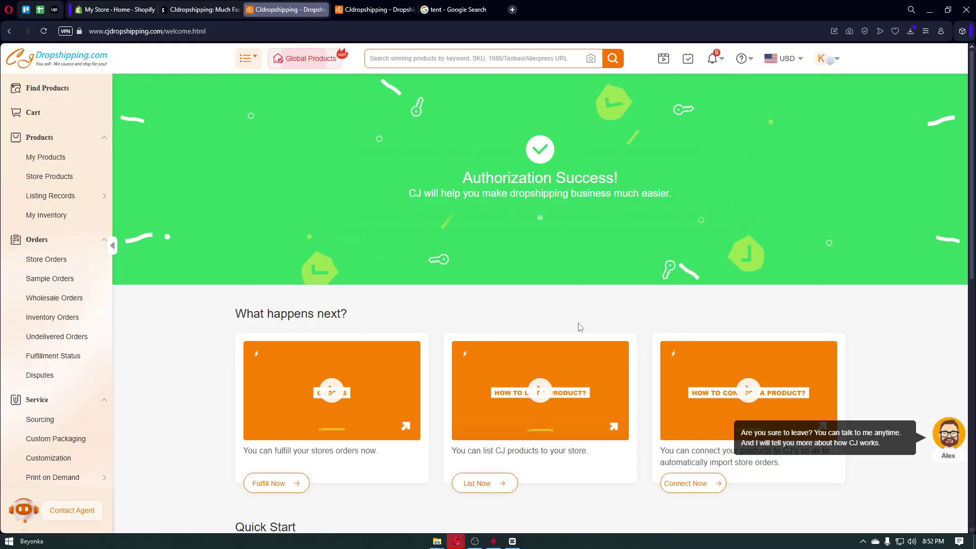
{"action": "scroll", "coordinate": [508, 332], "scroll_direction": "down", "scroll_amount": 4}
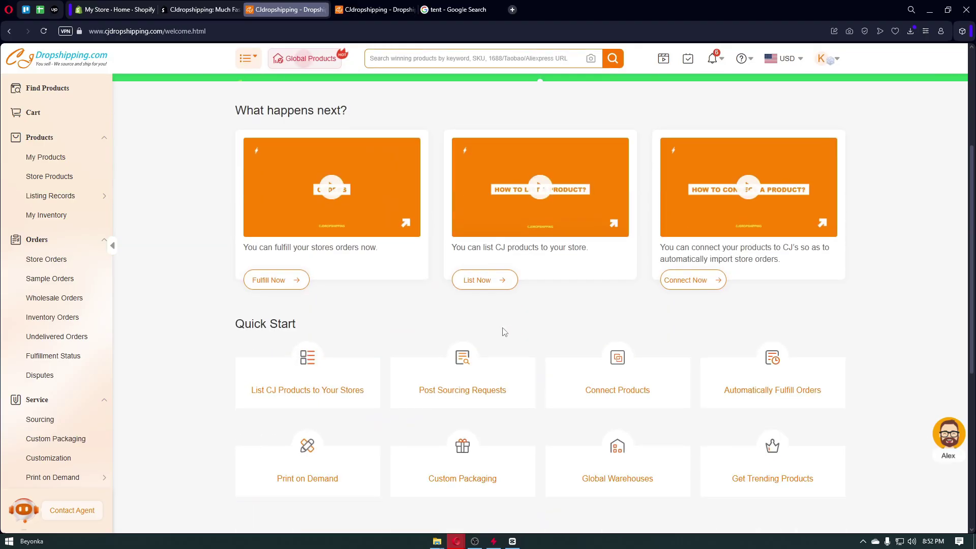
{"action": "scroll", "coordinate": [503, 332], "scroll_direction": "up", "scroll_amount": 4}
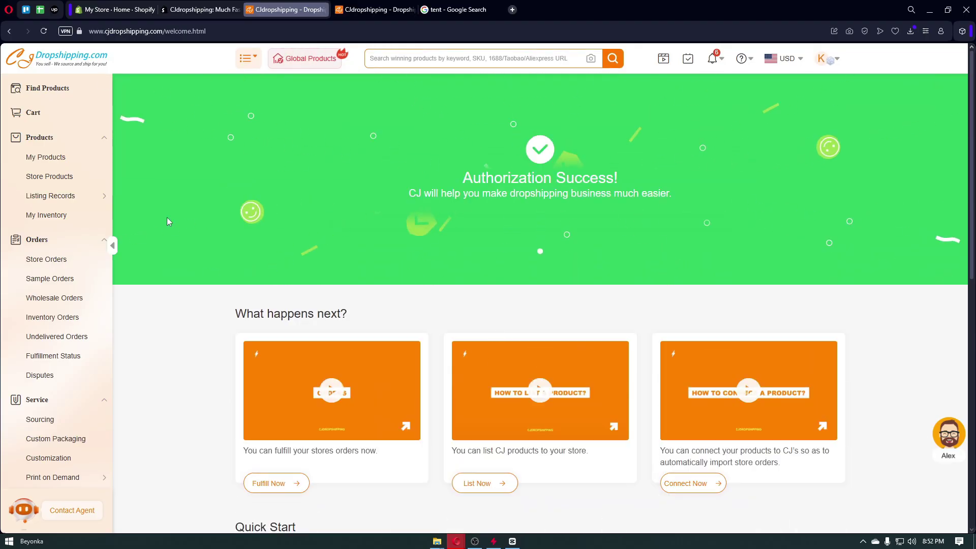
{"action": "left_click_drag", "start_coordinate": [102, 31], "coordinate": [232, 31]}
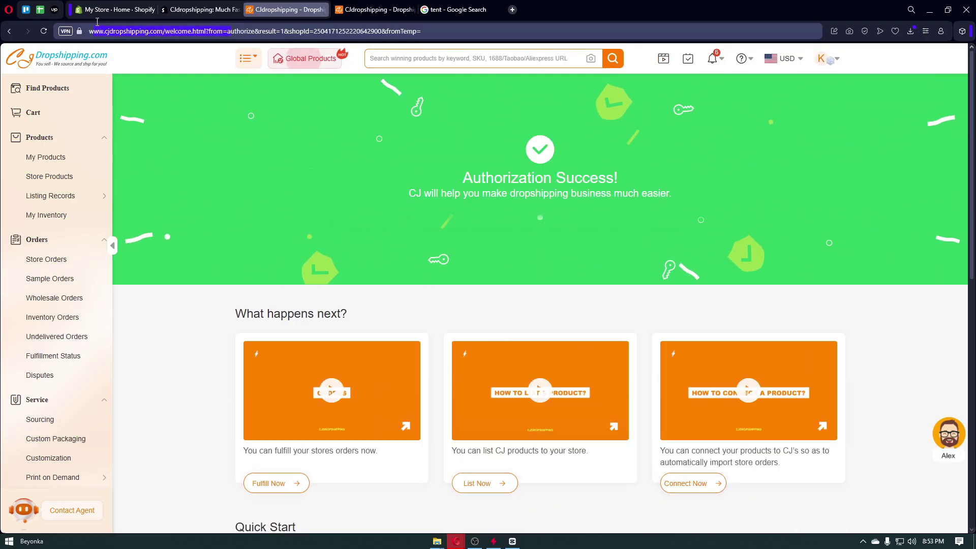
{"action": "left_click", "coordinate": [163, 349]}
{"action": "scroll", "coordinate": [171, 330], "scroll_direction": "down", "scroll_amount": 3}
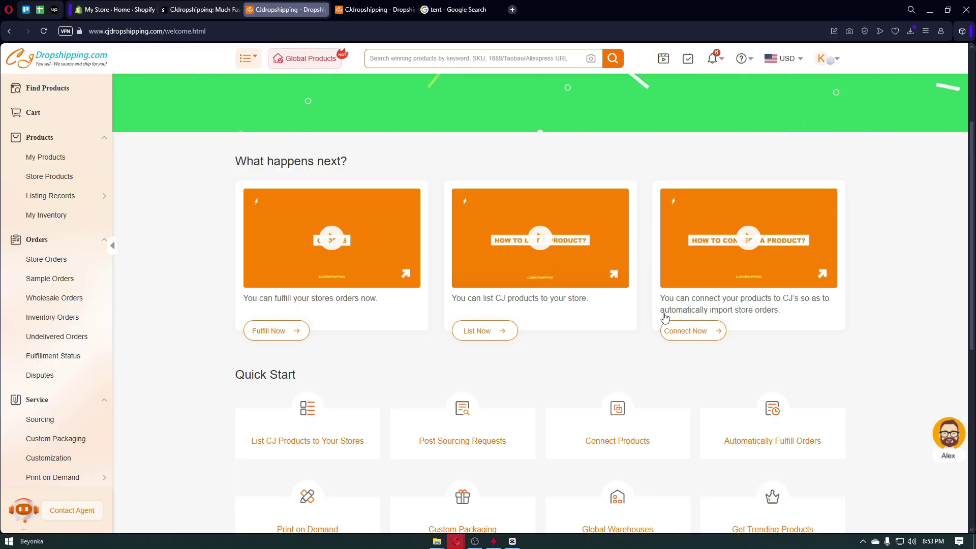
{"action": "scroll", "coordinate": [665, 318], "scroll_direction": "down", "scroll_amount": 7}
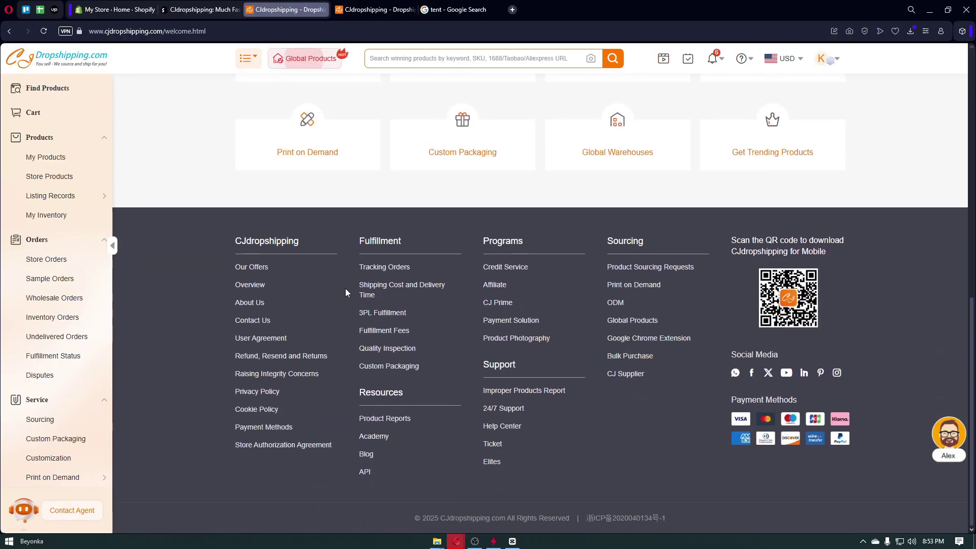
{"action": "scroll", "coordinate": [345, 293], "scroll_direction": "up", "scroll_amount": 3}
{"action": "scroll", "coordinate": [346, 293], "scroll_direction": "up", "scroll_amount": 7}
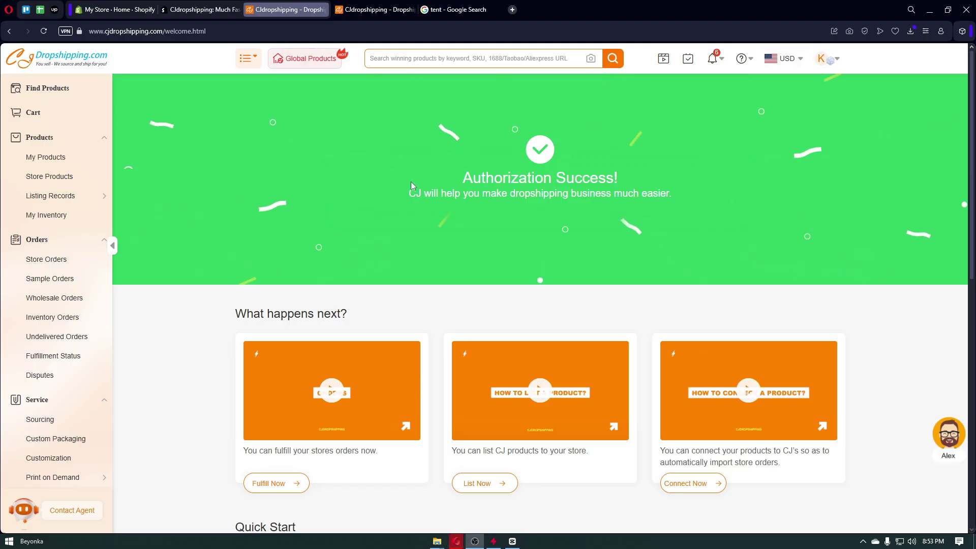
{"action": "scroll", "coordinate": [406, 203], "scroll_direction": "down", "scroll_amount": 3}
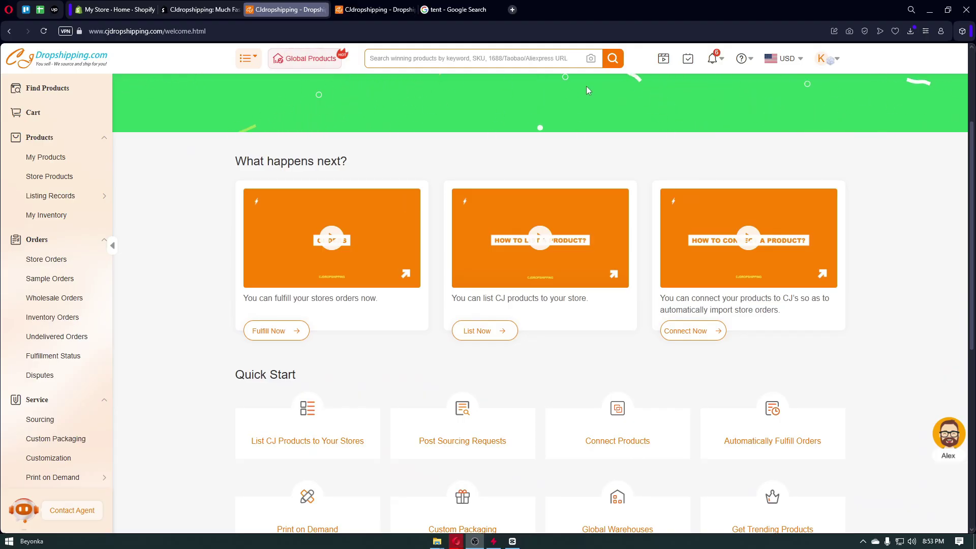
{"action": "scroll", "coordinate": [499, 220], "scroll_direction": "up", "scroll_amount": 3}
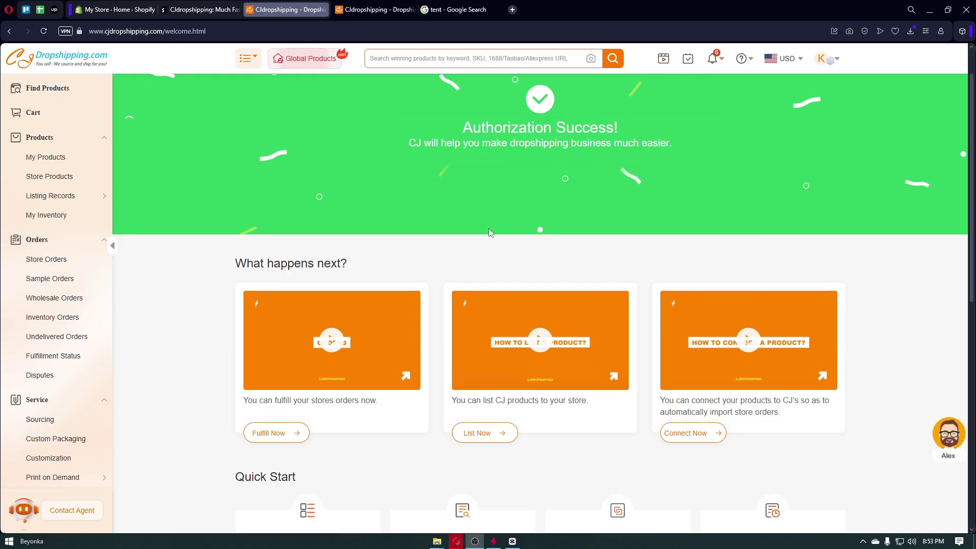
{"action": "scroll", "coordinate": [489, 231], "scroll_direction": "down", "scroll_amount": 1}
{"action": "scroll", "coordinate": [489, 231], "scroll_direction": "up", "scroll_amount": 1}
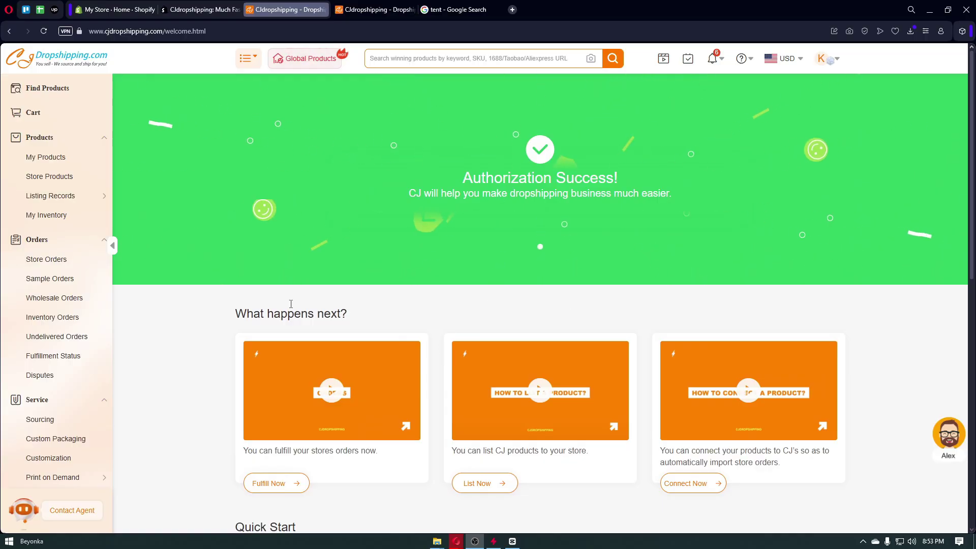
- Search the CJ catalogue for 'tent', returning 1308 products
{"action": "left_click", "coordinate": [430, 57]}
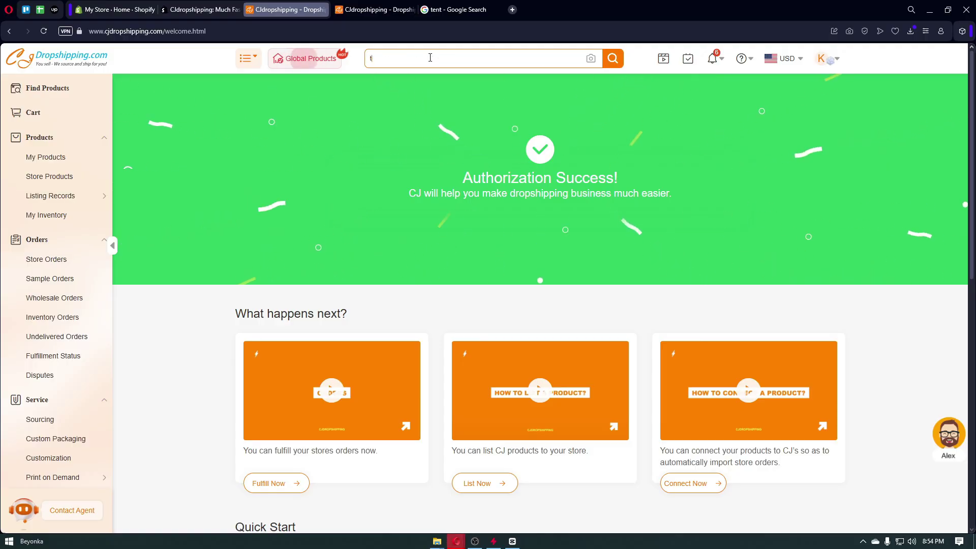
{"action": "type", "text": "tent"}
{"action": "key", "text": "Return"}
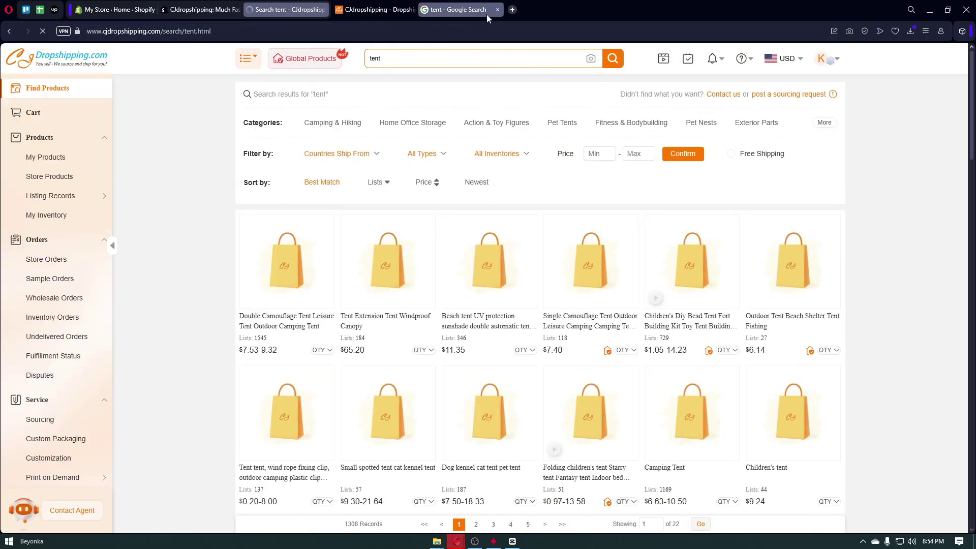
- Run a CJ image search using the saved KingCamp tent picture
{"action": "left_click", "coordinate": [456, 12]}
{"action": "left_click", "coordinate": [292, 12]}
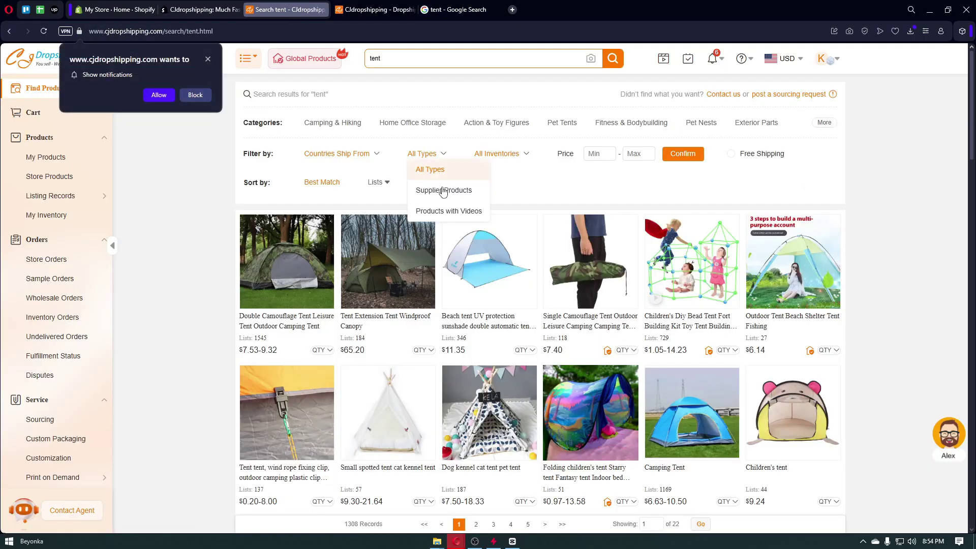
{"action": "left_click", "coordinate": [589, 63]}
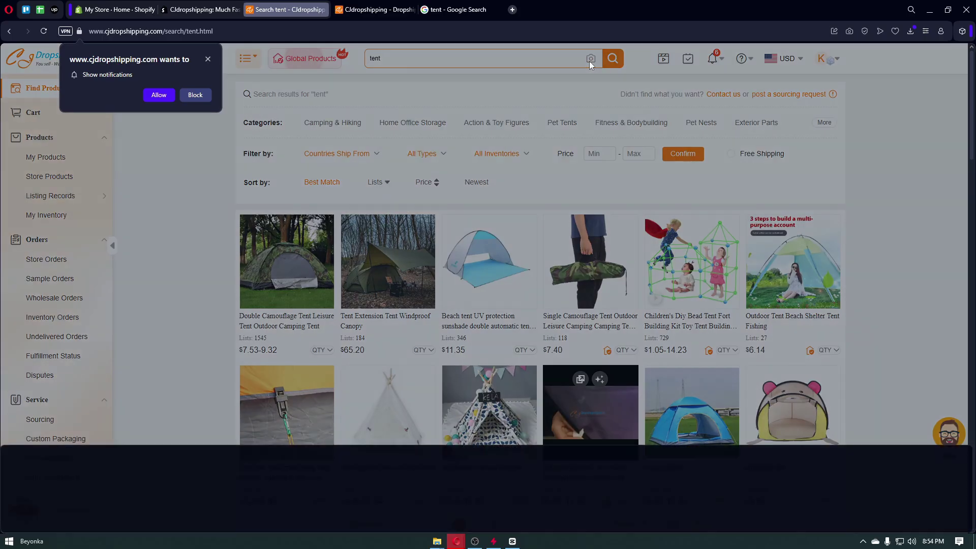
{"action": "left_click", "coordinate": [23, 501]}
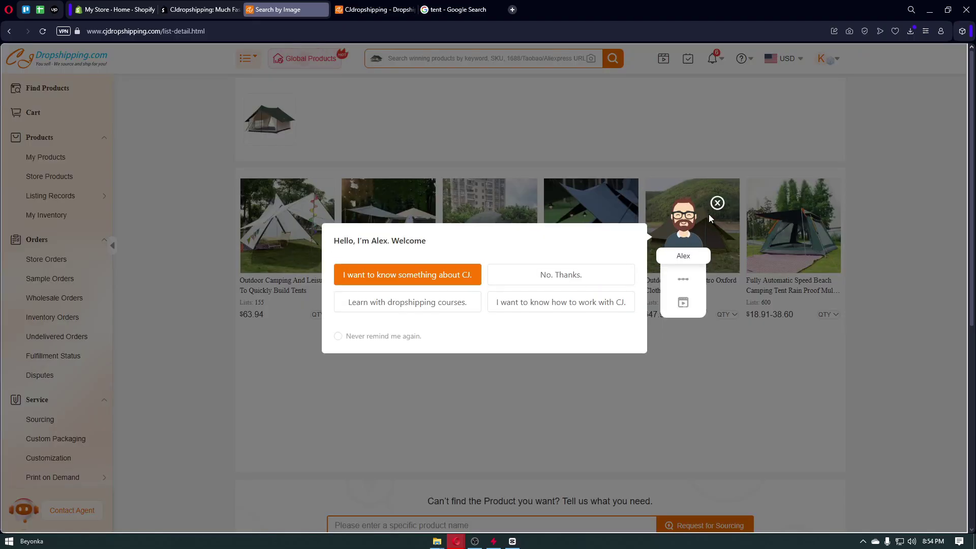
- Dismiss the welcome popup and open the Outdoor Camping Retro Oxford Cloth Tent ($47.91)
{"action": "left_click", "coordinate": [716, 203]}
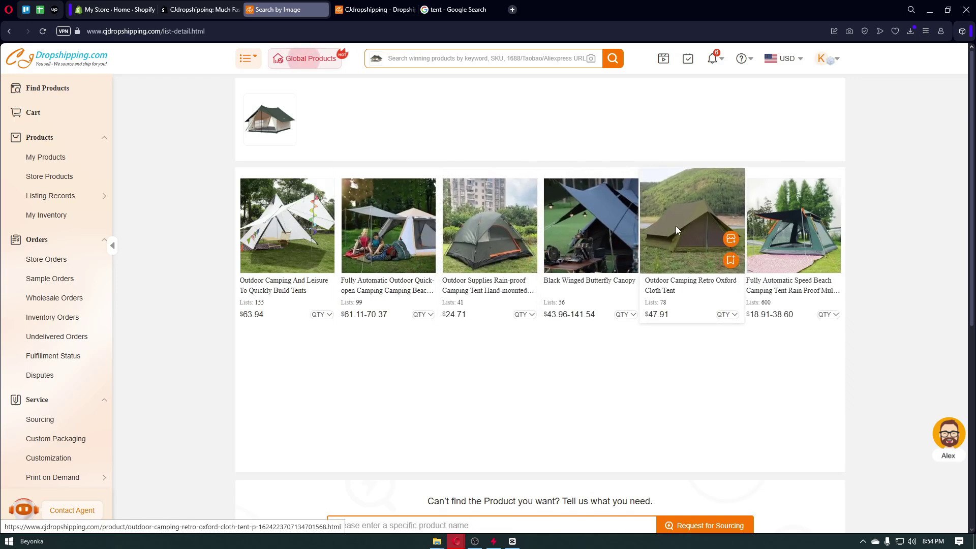
{"action": "left_click", "coordinate": [676, 227]}
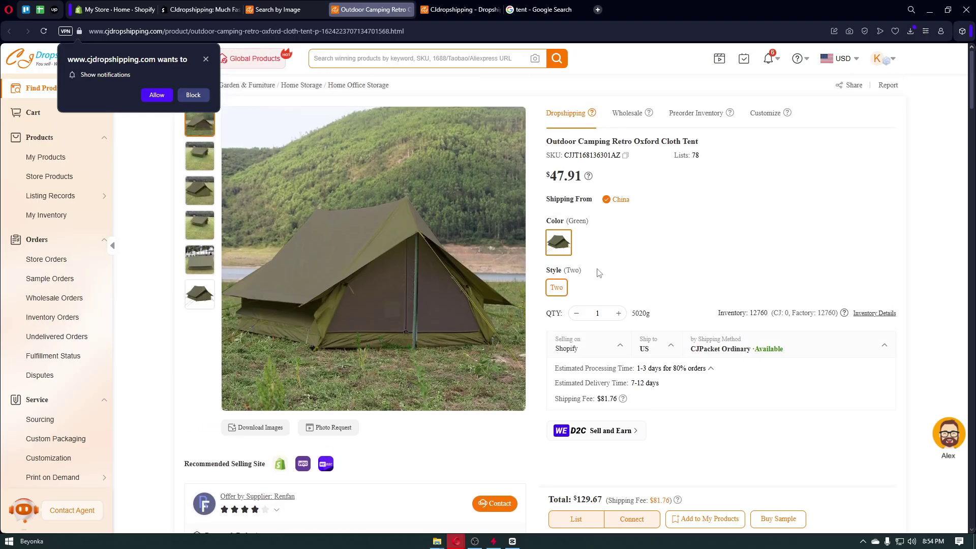
- Review the tent's ships-from, style and quantity details, then open its Shopify listing form
{"action": "left_click", "coordinate": [206, 61]}
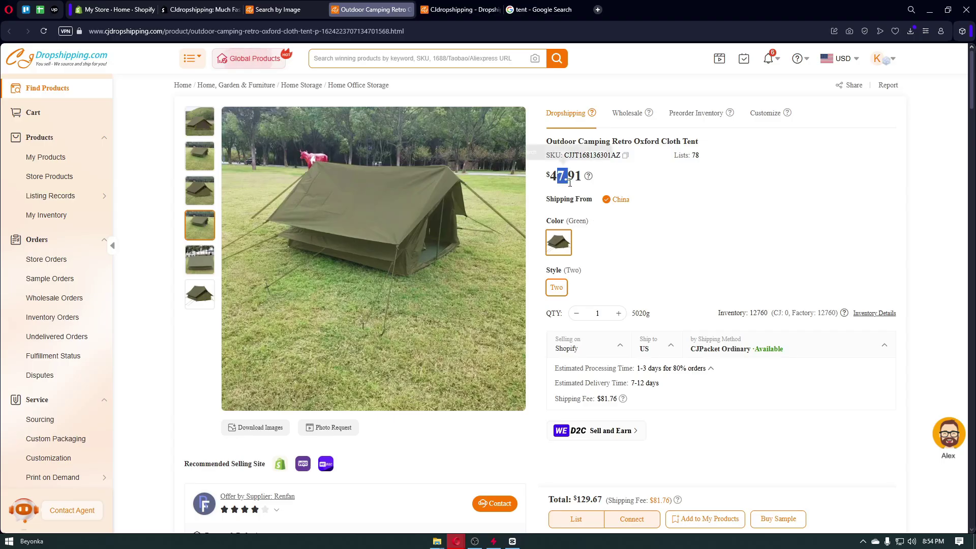
{"action": "left_click_drag", "start_coordinate": [557, 199], "coordinate": [579, 200]}
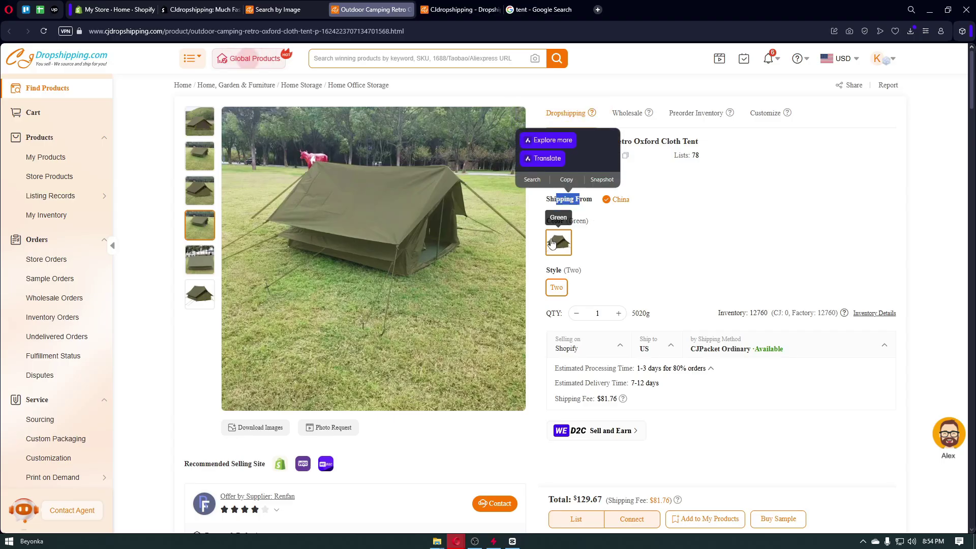
{"action": "left_click_drag", "start_coordinate": [569, 269], "coordinate": [558, 271]}
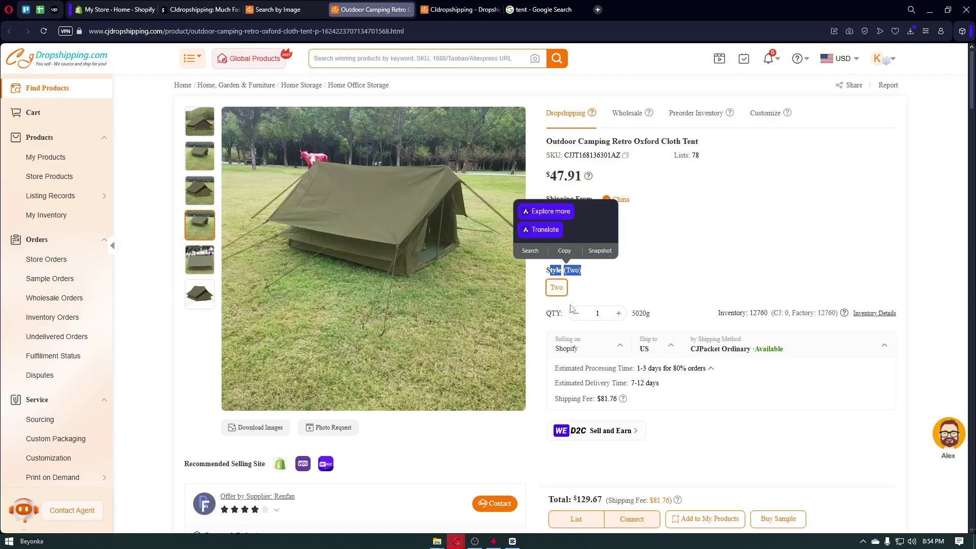
{"action": "left_click_drag", "start_coordinate": [556, 313], "coordinate": [553, 312]}
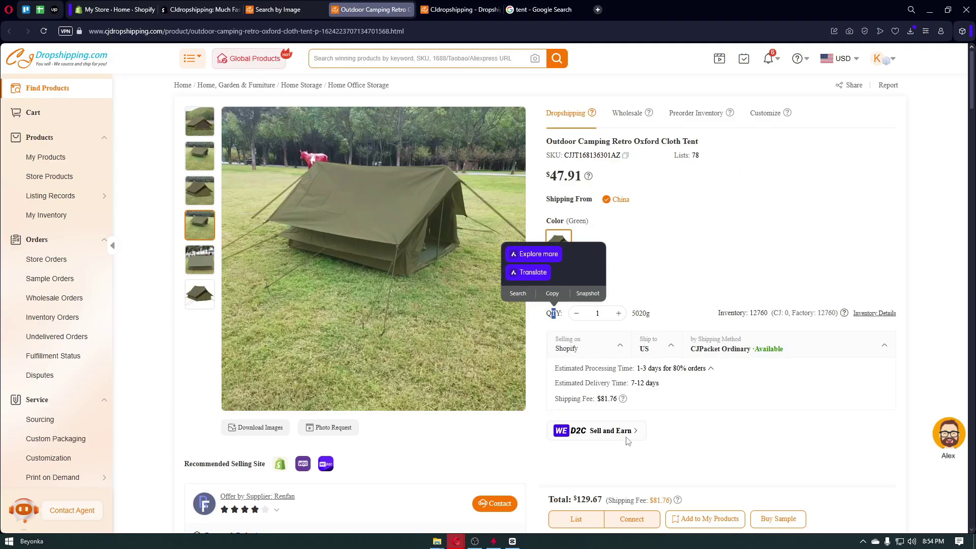
{"action": "left_click", "coordinate": [740, 294]}
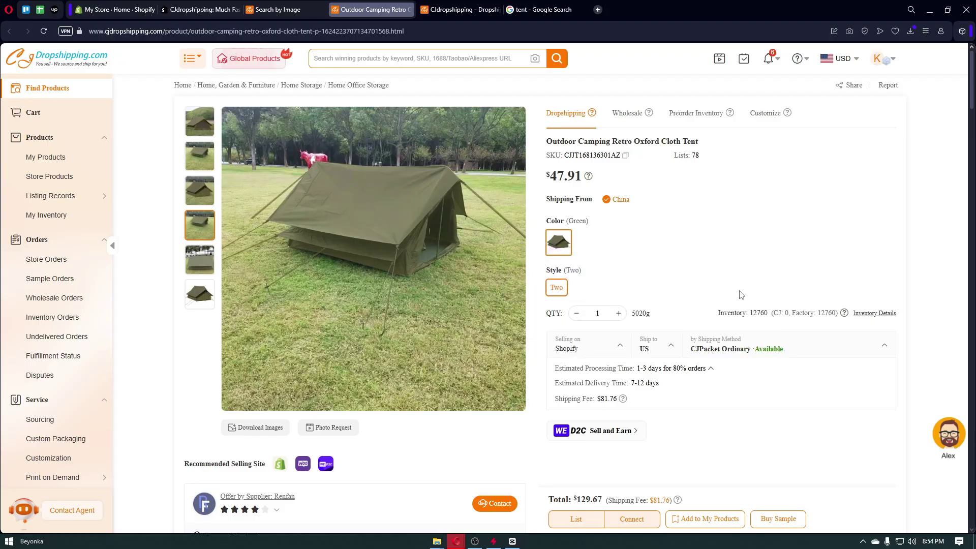
{"action": "scroll", "coordinate": [763, 217], "scroll_direction": "down", "scroll_amount": 4}
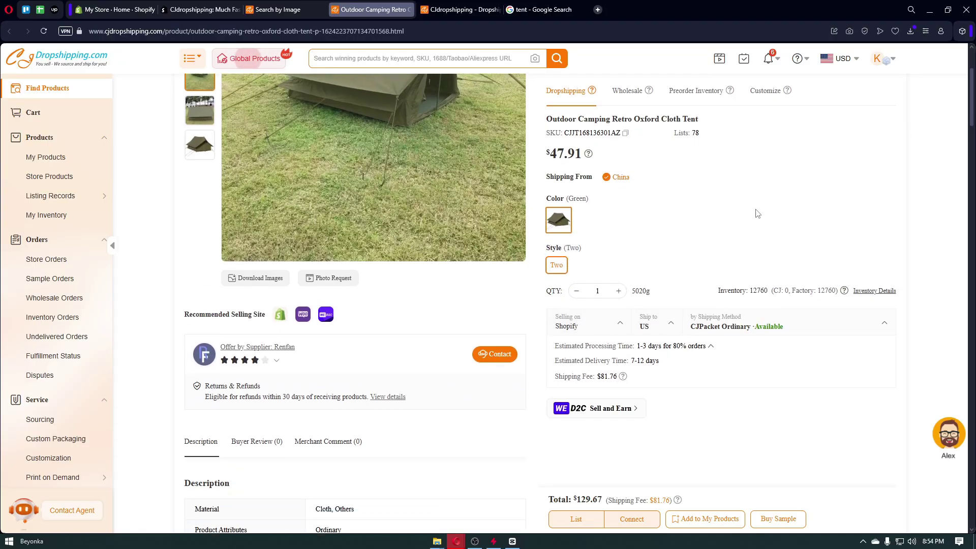
{"action": "scroll", "coordinate": [757, 216], "scroll_direction": "up", "scroll_amount": 4}
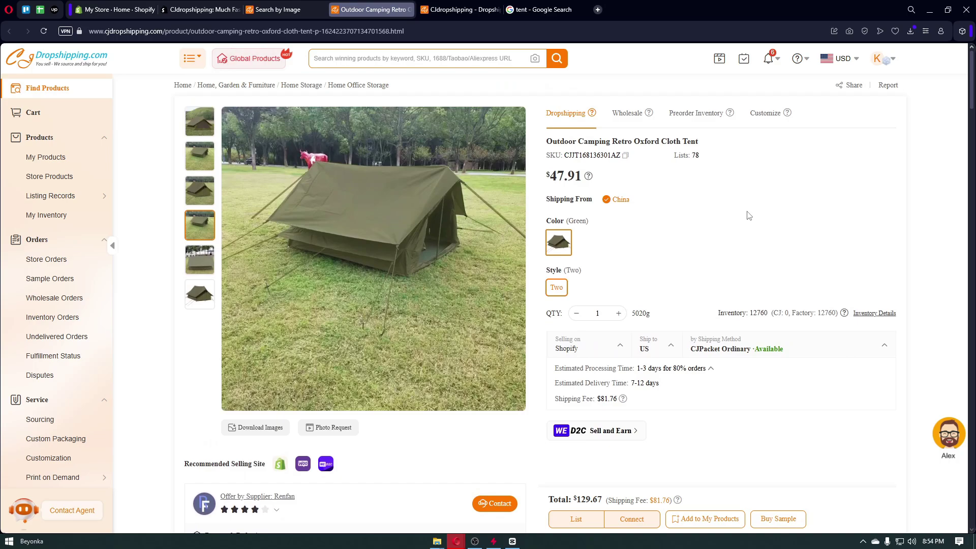
{"action": "scroll", "coordinate": [416, 223], "scroll_direction": "down", "scroll_amount": 10}
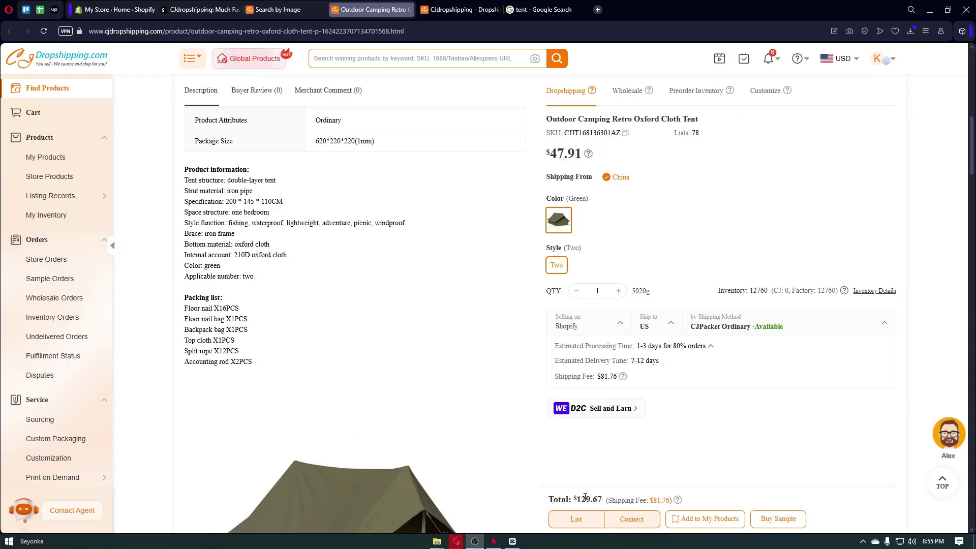
{"action": "left_click", "coordinate": [564, 522]}
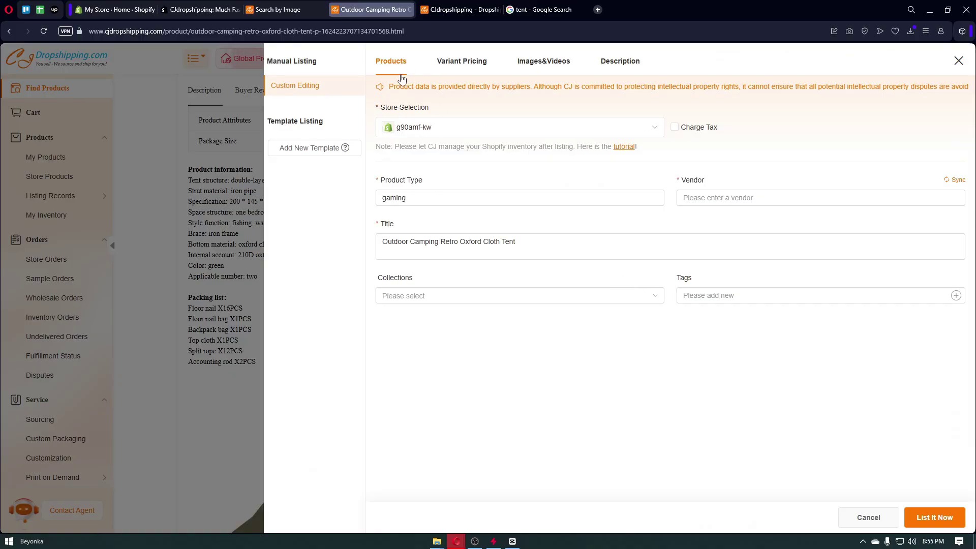
- Review the tent's variant pricing and images, ending on its prefilled product description and packing list
{"action": "left_click", "coordinate": [469, 65]}
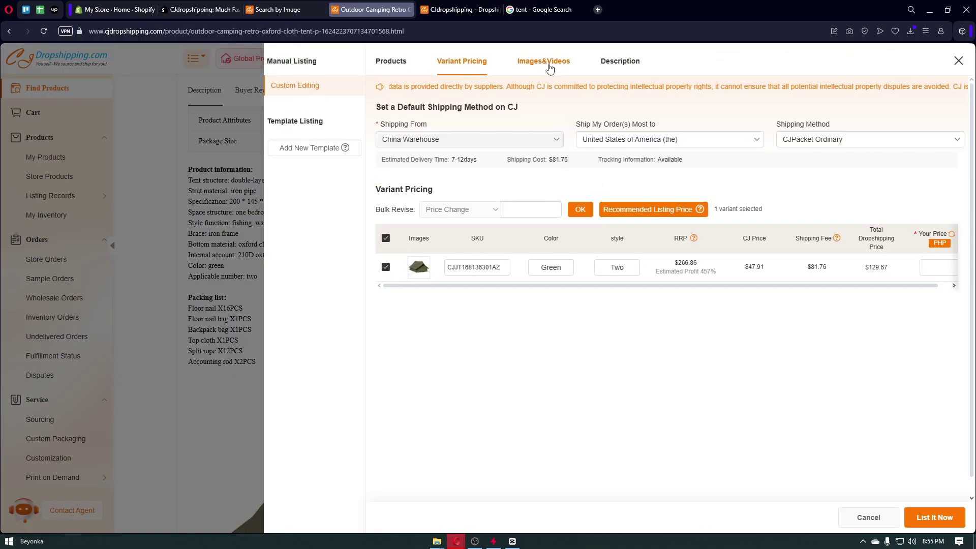
{"action": "left_click", "coordinate": [549, 68]}
{"action": "left_click", "coordinate": [627, 66]}
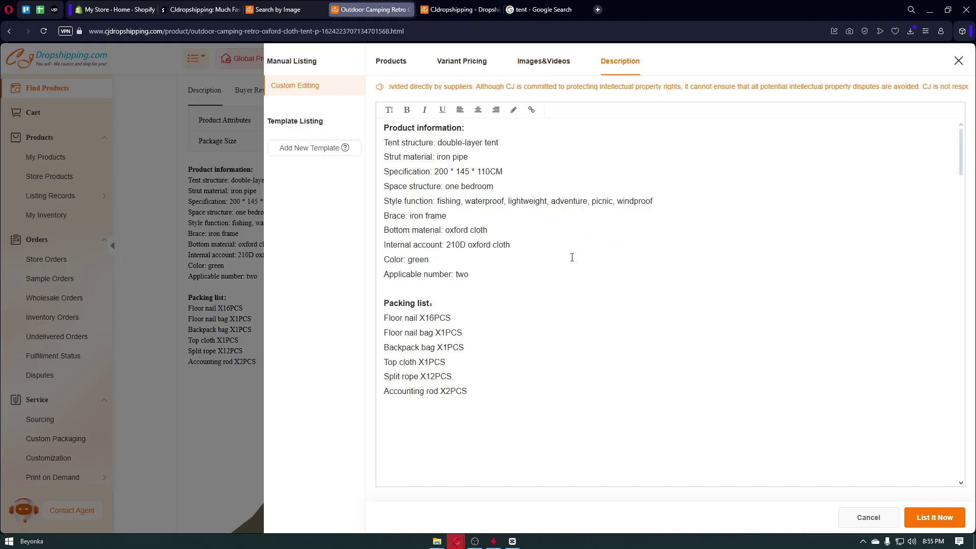
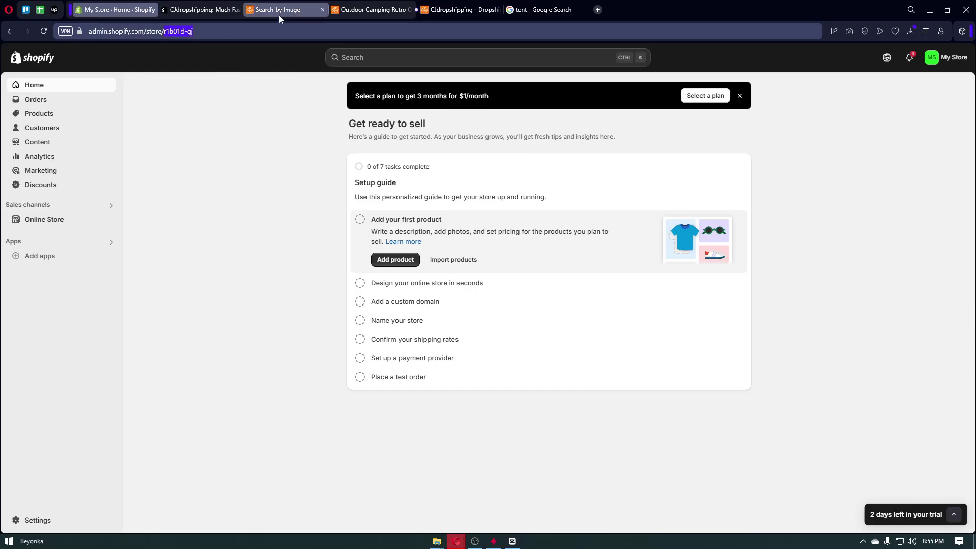
- Bring up the Outdoor Camping Retro Oxford Cloth Tent tab with its CJ listing form
{"action": "left_click", "coordinate": [470, 10]}
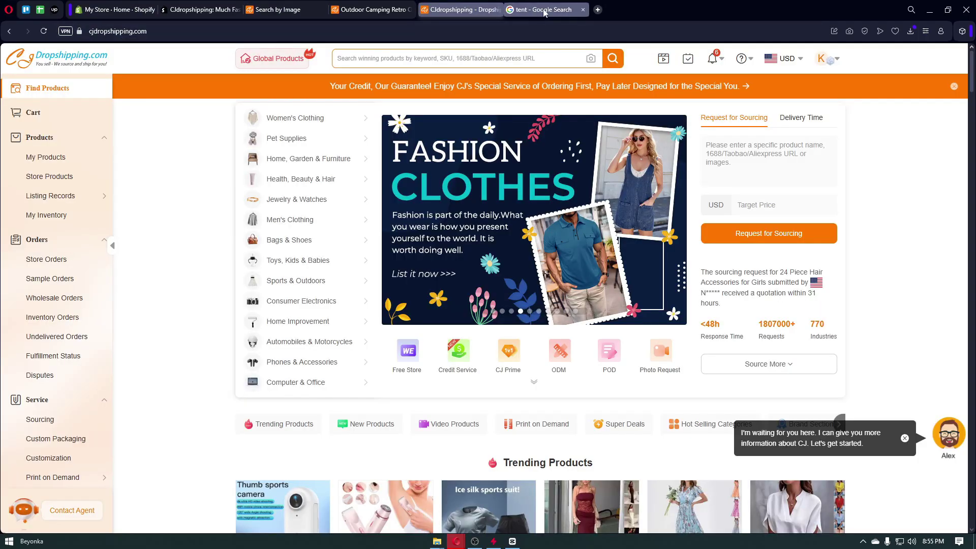
{"action": "left_click", "coordinate": [373, 9]}
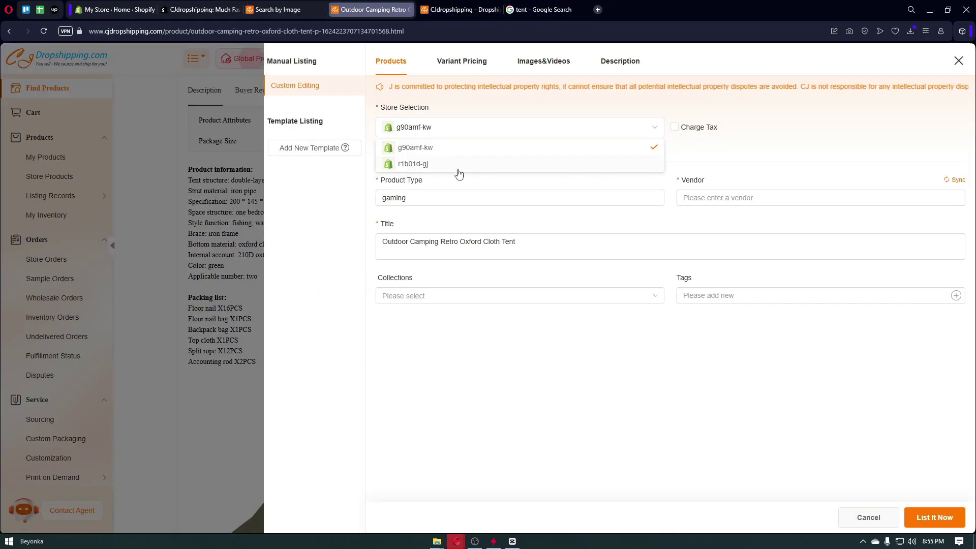
- Keep the current store and 'gaming' product type, leave Vendor empty, and go to Variant Pricing
{"action": "left_click", "coordinate": [385, 183]}
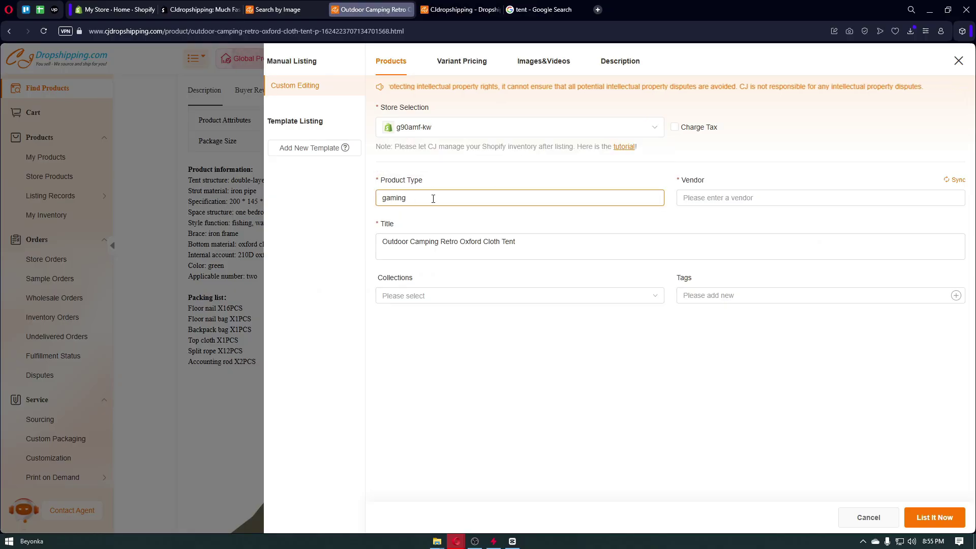
{"action": "left_click", "coordinate": [392, 196]}
{"action": "left_click", "coordinate": [401, 216]}
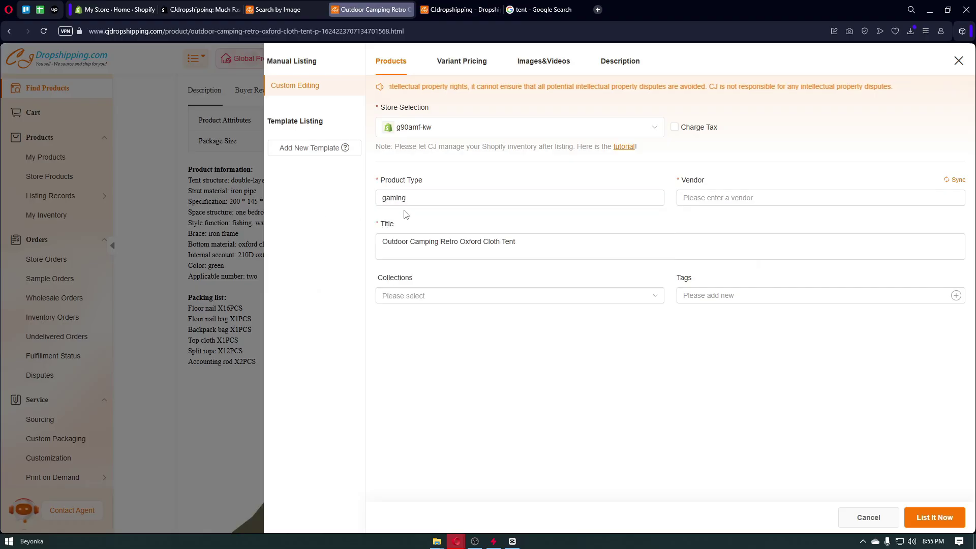
{"action": "left_click", "coordinate": [719, 198]}
{"action": "left_click", "coordinate": [523, 237]}
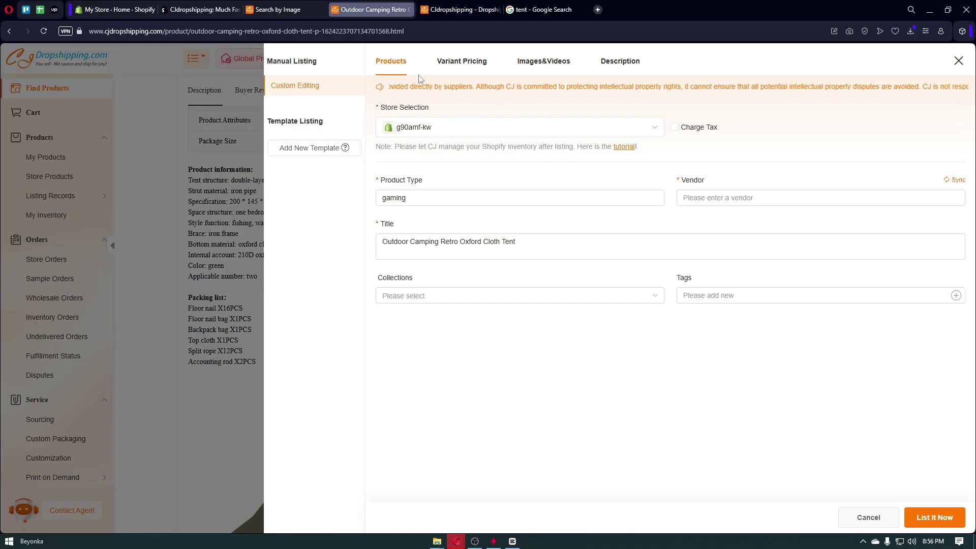
{"action": "left_click", "coordinate": [473, 68]}
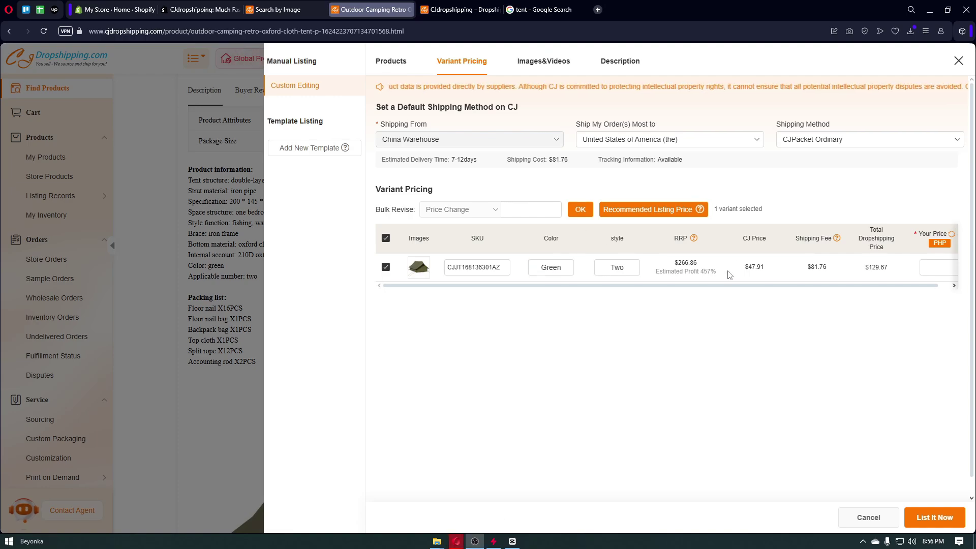
- Scroll the variant table right and start entering the 10000 price in Your Price (PHP)
{"action": "left_click_drag", "start_coordinate": [741, 238], "coordinate": [887, 277]}
{"action": "left_click", "coordinate": [887, 299]}
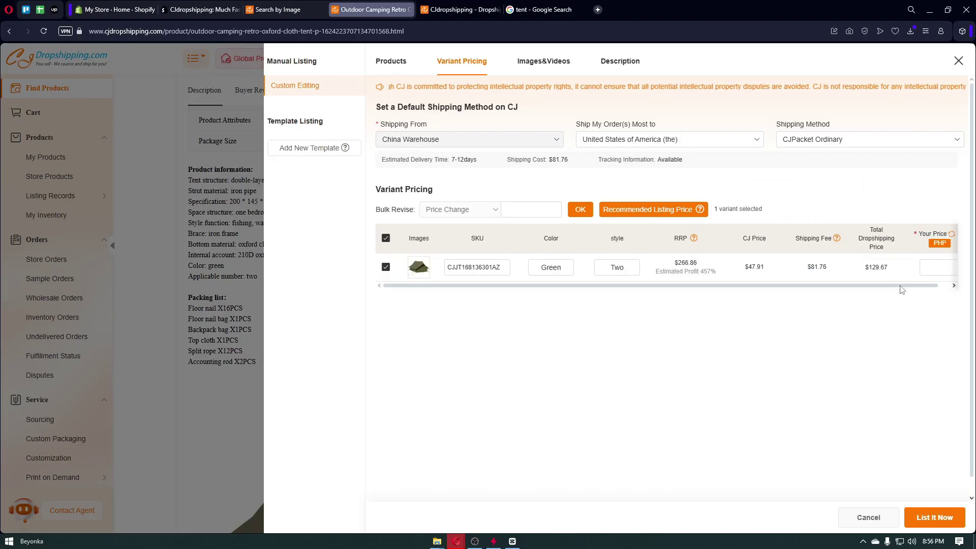
{"action": "left_click_drag", "start_coordinate": [901, 289], "coordinate": [926, 287]}
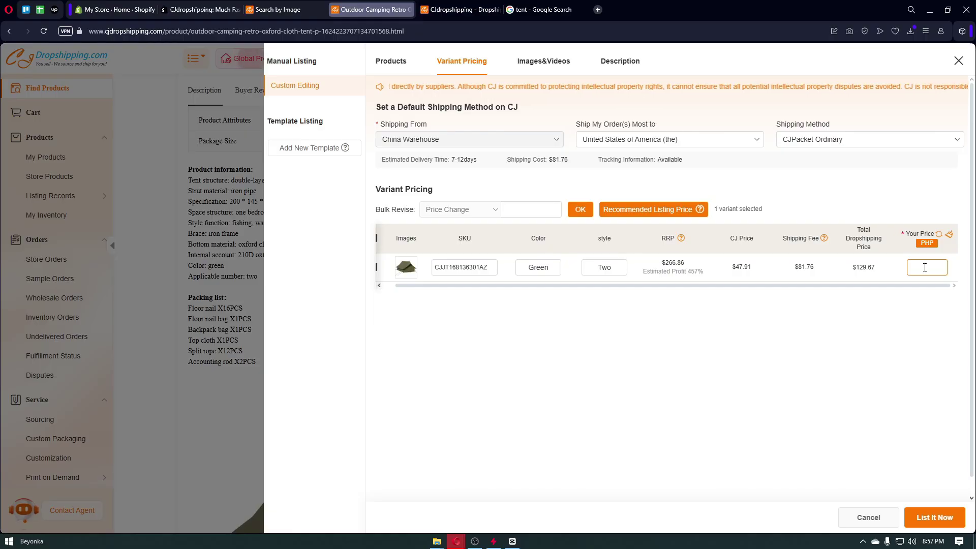
{"action": "type", "text": "7000"}
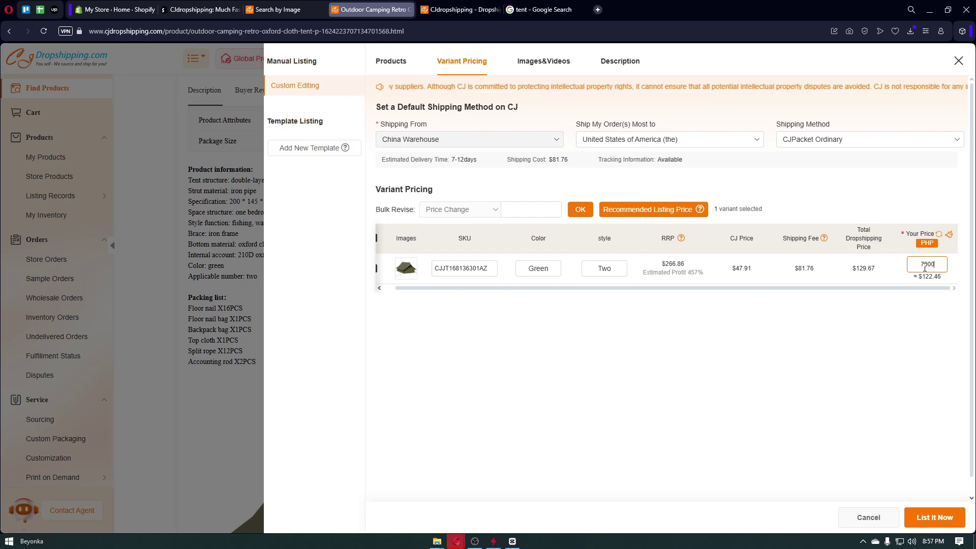
{"action": "key", "text": "BackSpace"}
{"action": "key", "text": "BackSpace"}
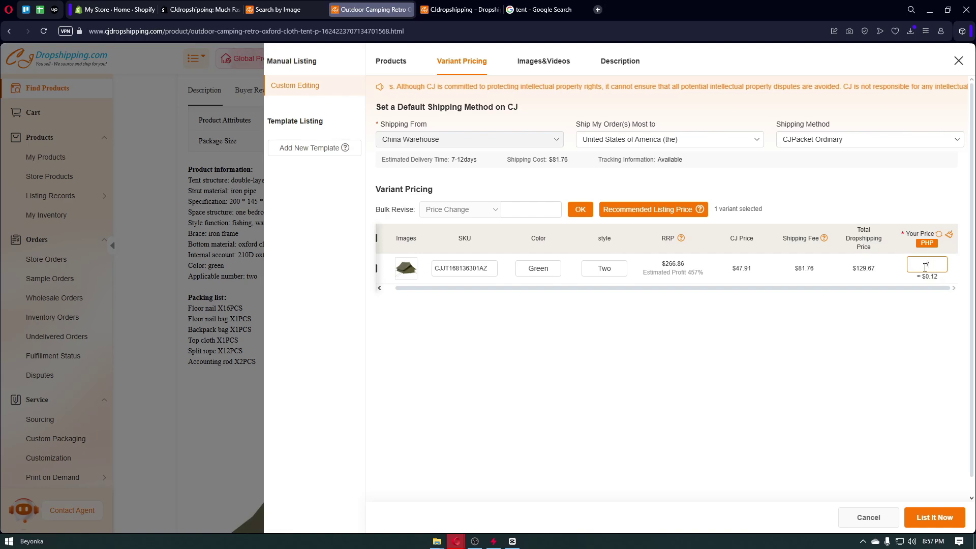
{"action": "type", "text": "1"}
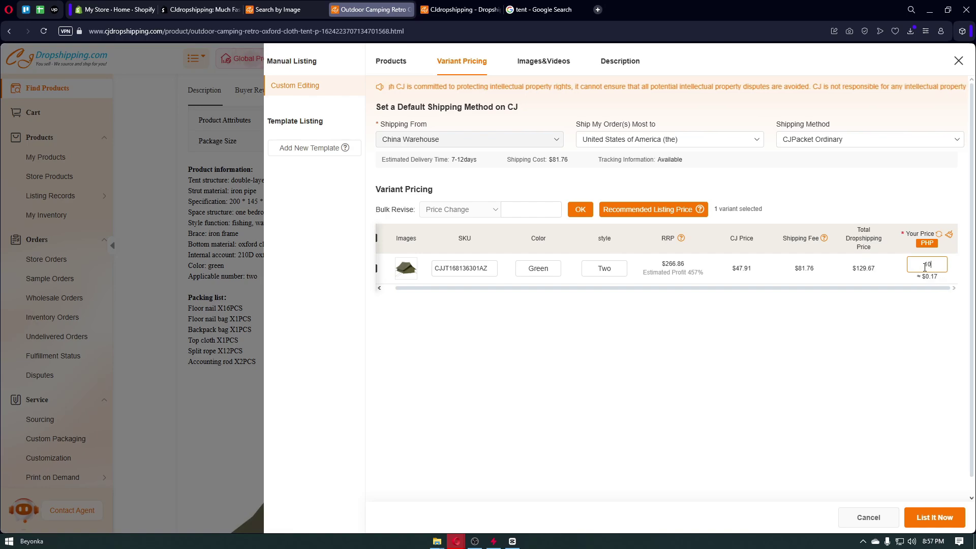
{"action": "type", "text": "000"}
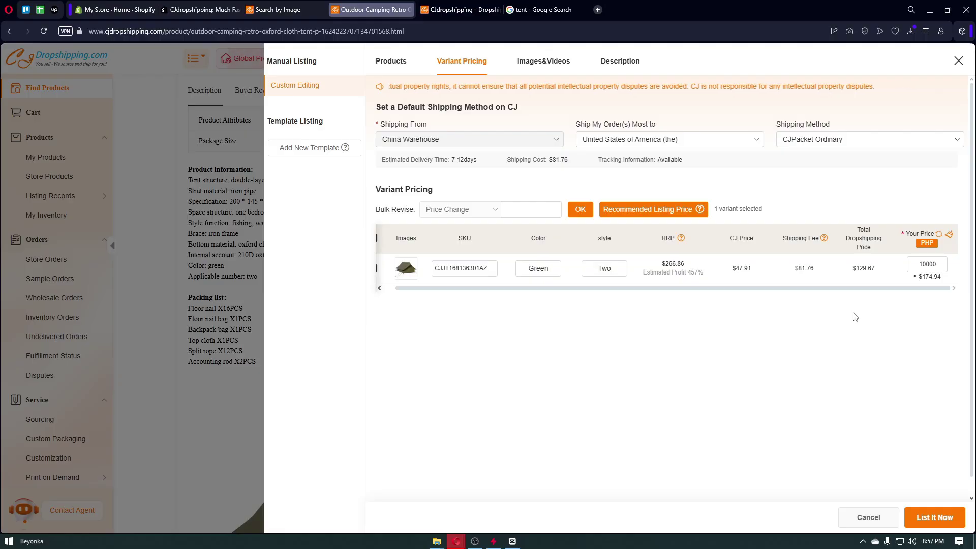
- Check the Images&Videos tab, then submit the tent listing at 10000 PHP with List It Now
{"action": "left_click", "coordinate": [541, 63]}
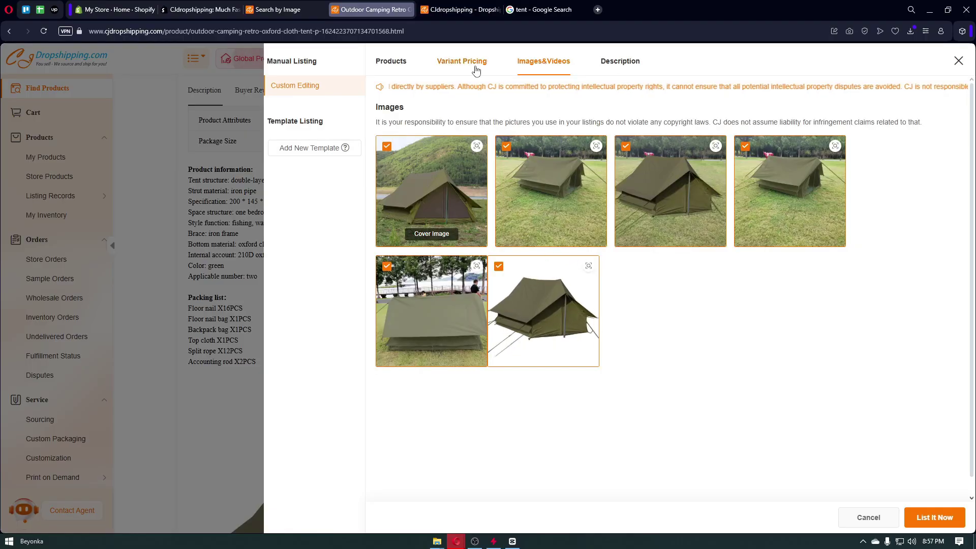
{"action": "left_click", "coordinate": [460, 62]}
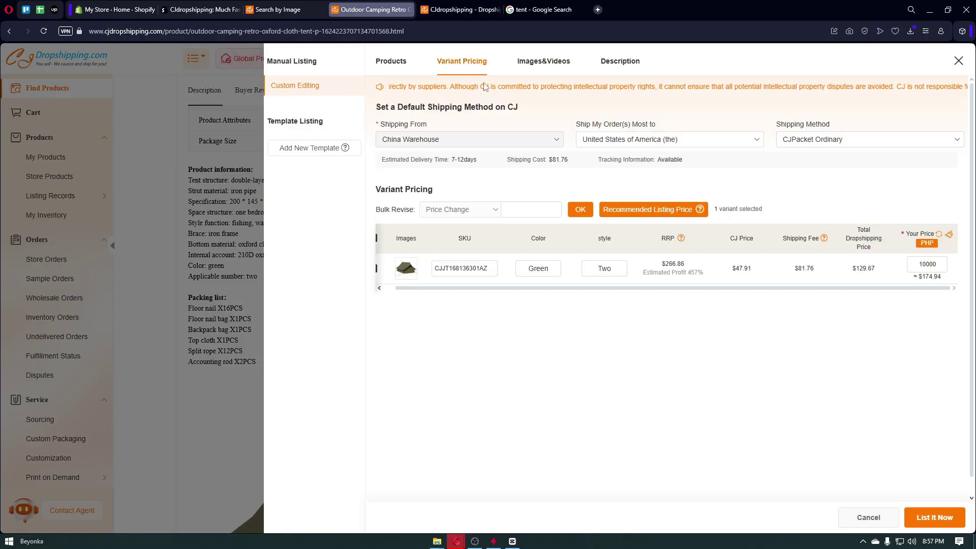
{"action": "left_click", "coordinate": [926, 518]}
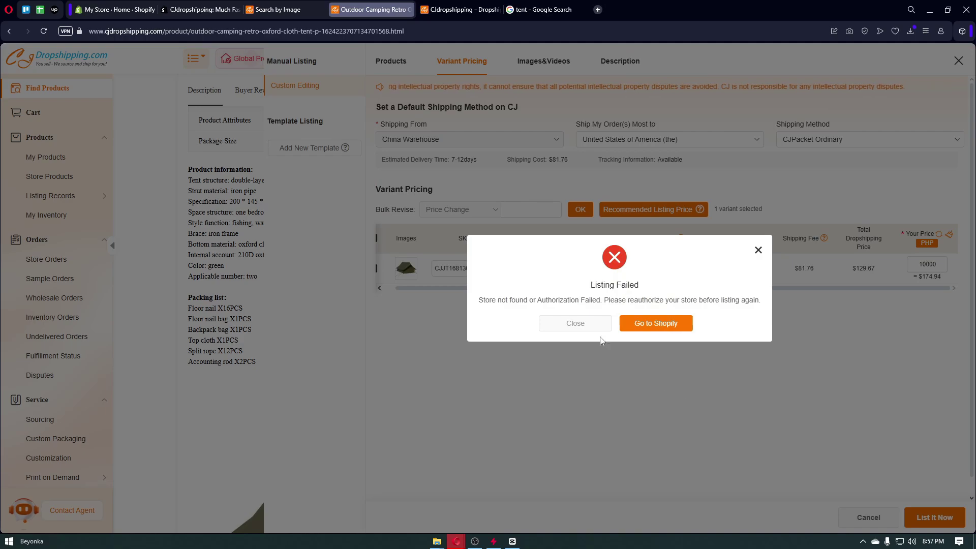
- Glance at the Shopify store admin tab, then close the Listing Failed error in CJ
{"action": "left_click", "coordinate": [656, 323]}
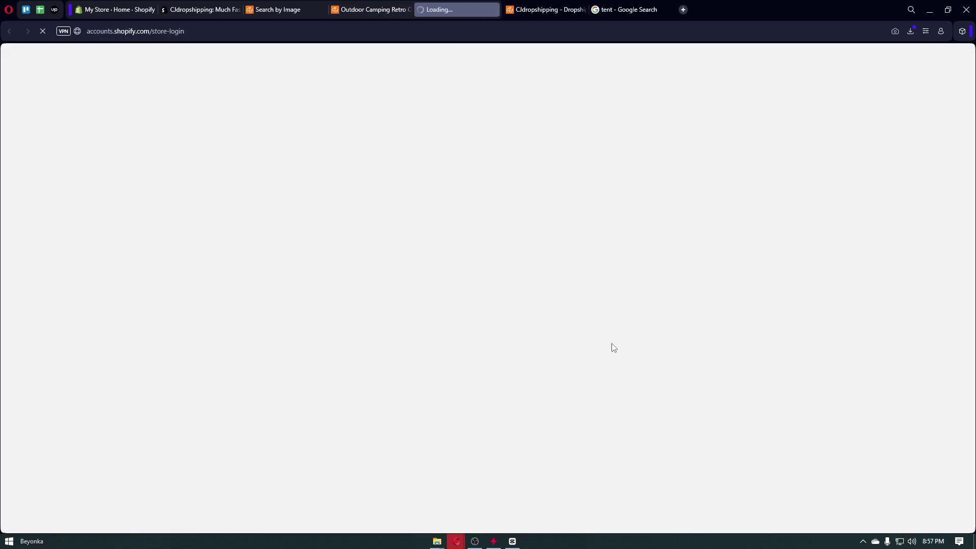
{"action": "left_click", "coordinate": [374, 9]}
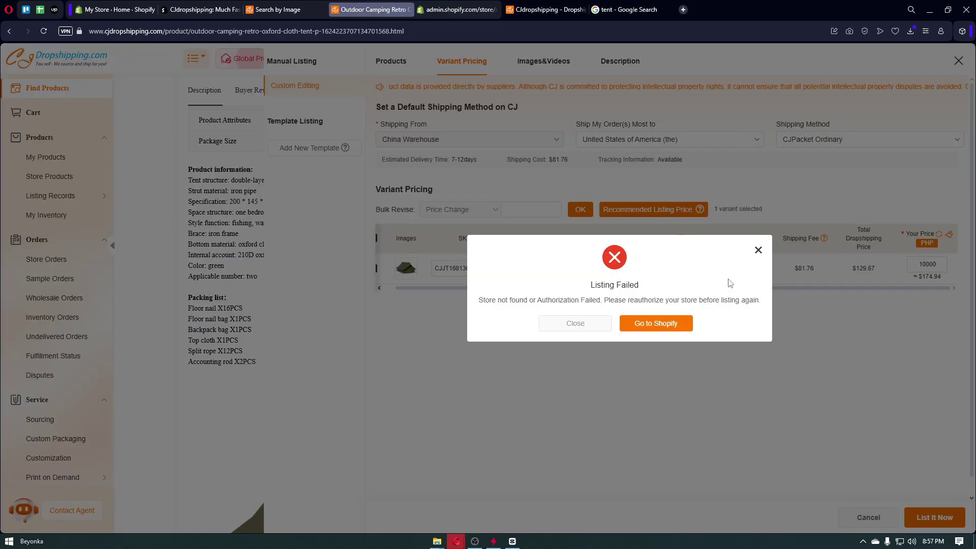
{"action": "left_click", "coordinate": [459, 15]}
{"action": "left_click", "coordinate": [384, 13]}
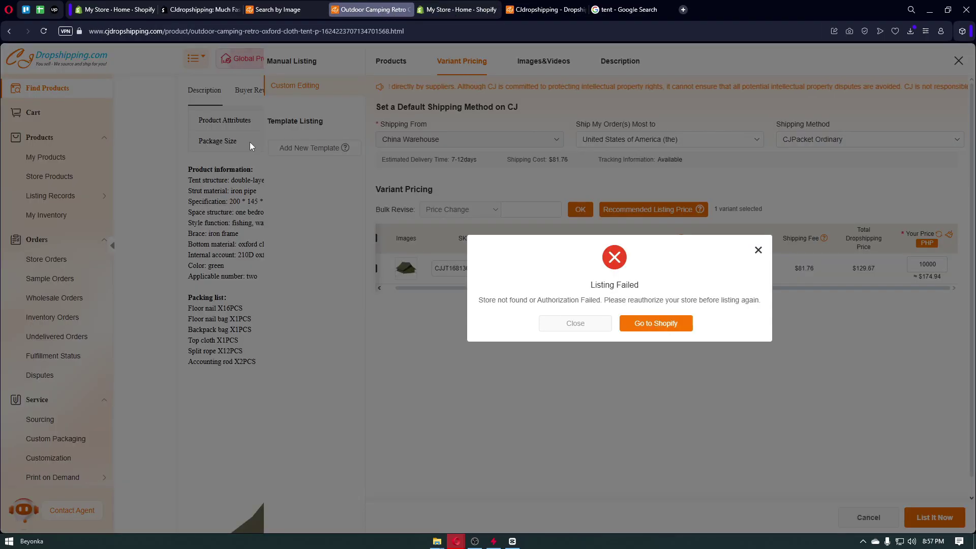
{"action": "left_click", "coordinate": [711, 230]}
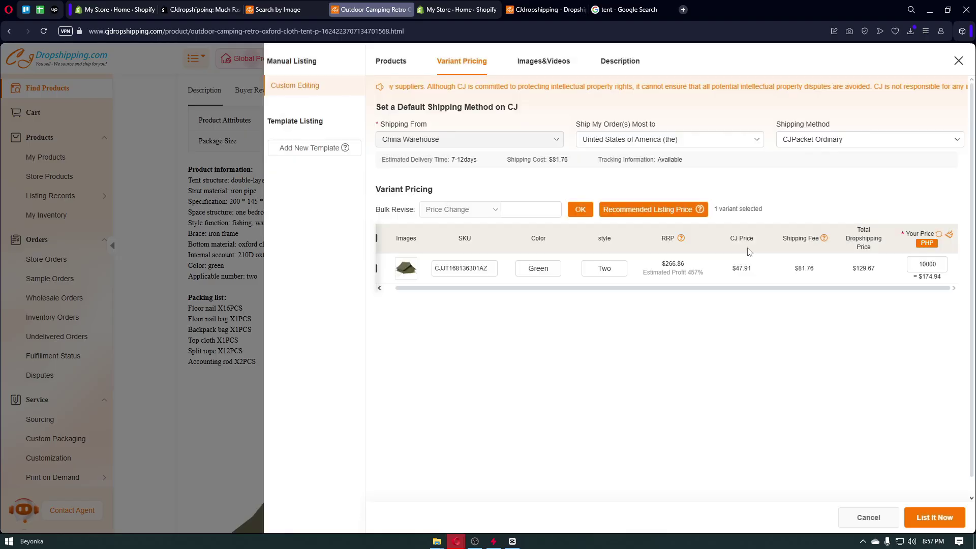
- Select the other connected Shopify store and add 'outdoor' as the product type
{"action": "left_click", "coordinate": [391, 61]}
{"action": "left_click", "coordinate": [446, 128]}
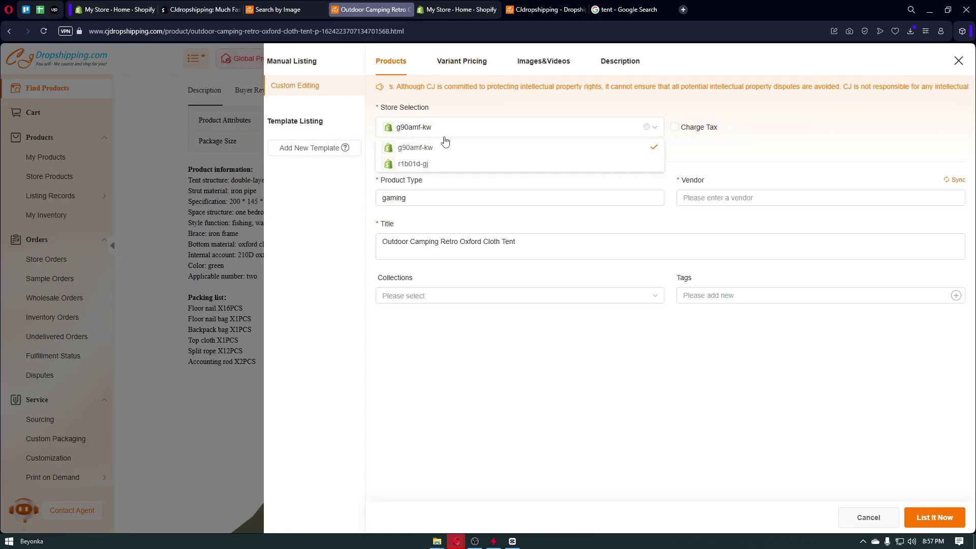
{"action": "left_click", "coordinate": [413, 163]}
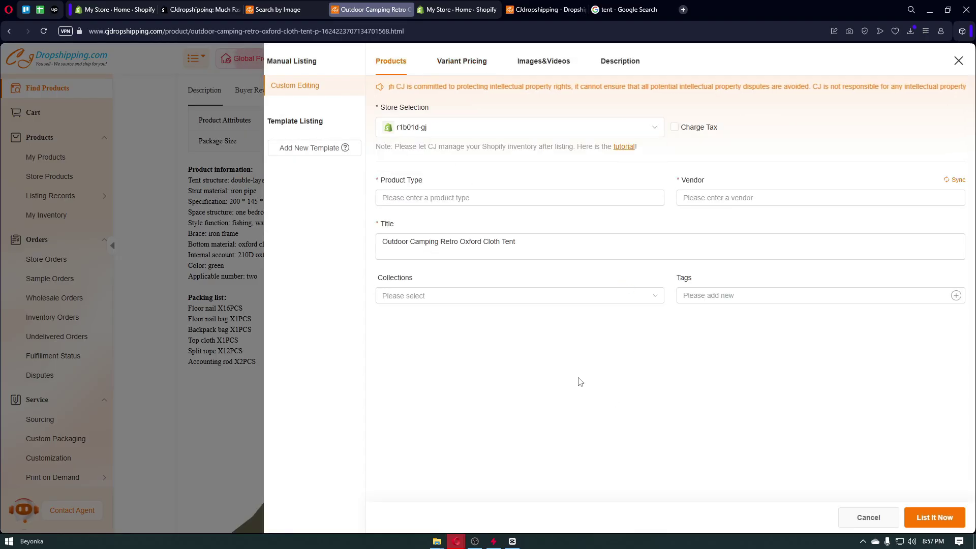
{"action": "left_click", "coordinate": [452, 201]}
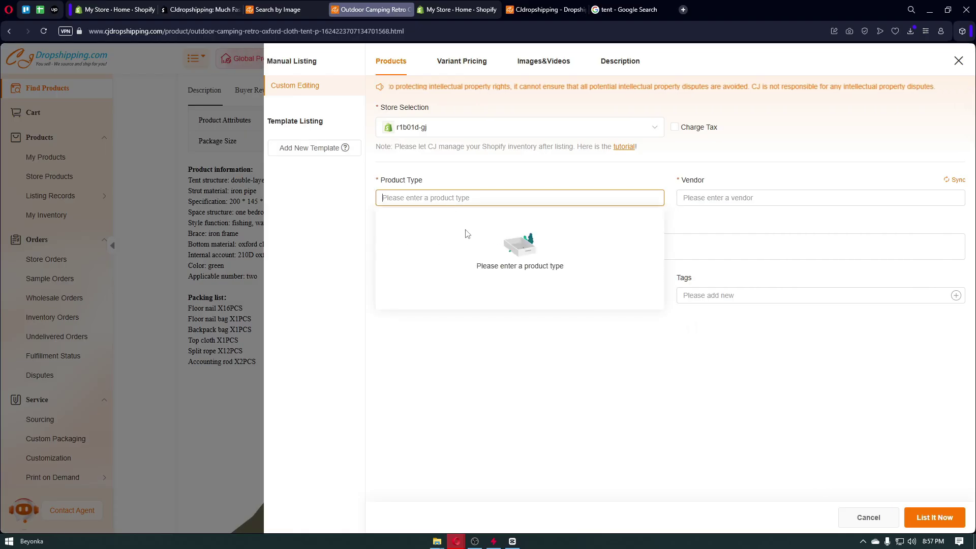
{"action": "type", "text": "outdoor"}
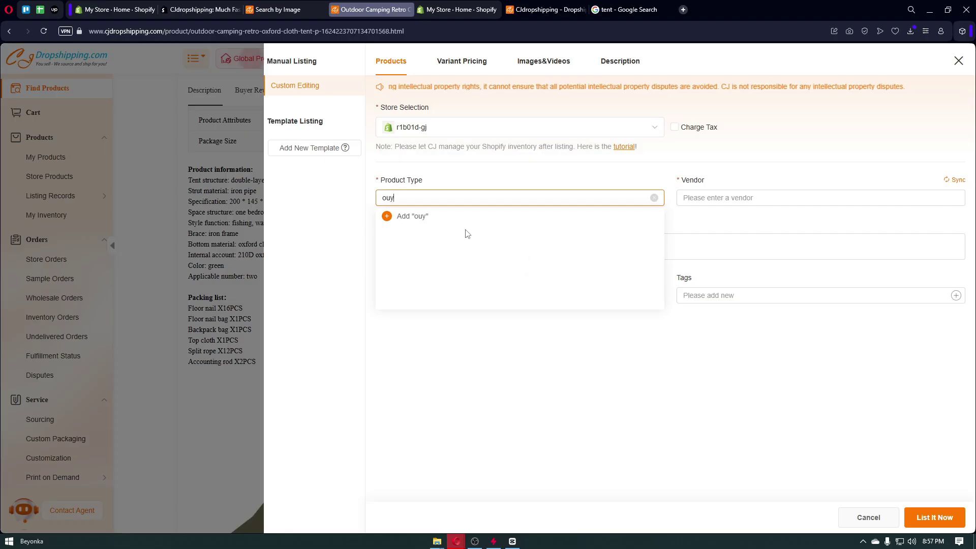
{"action": "left_click", "coordinate": [432, 217]}
- Enter 10000 as the tent's Your Price under Variant Pricing and list it
{"action": "left_click", "coordinate": [922, 517]}
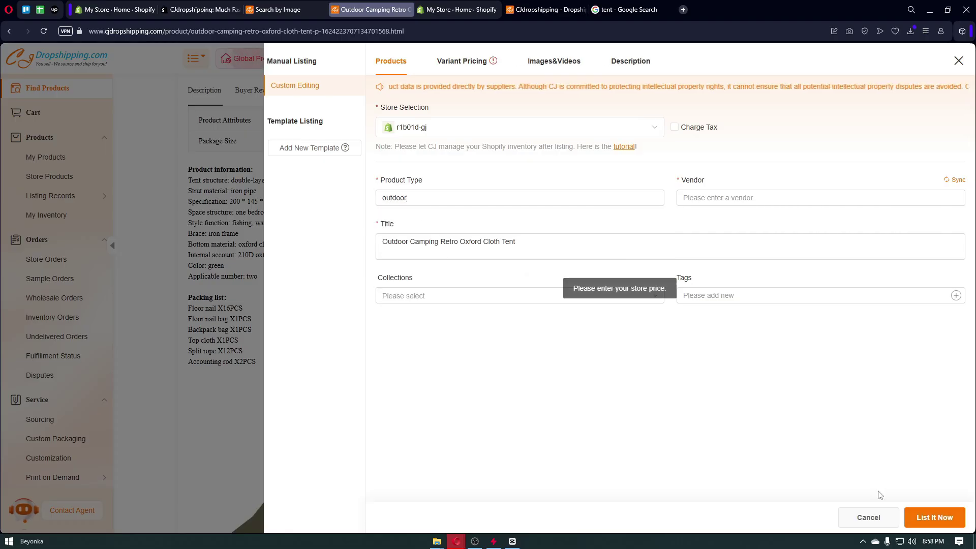
{"action": "left_click", "coordinate": [468, 61]}
{"action": "left_click", "coordinate": [914, 267]}
{"action": "type", "text": "10000"}
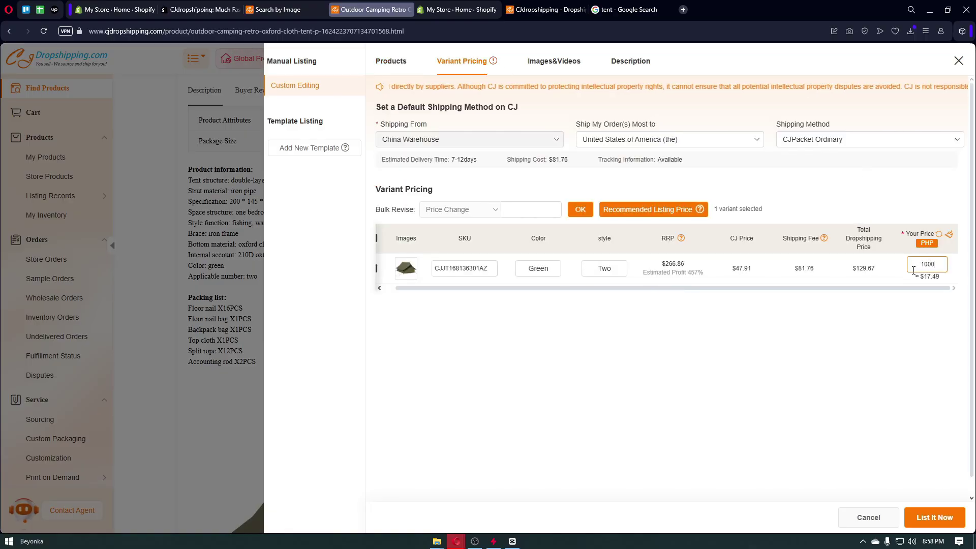
{"action": "left_click", "coordinate": [926, 514]}
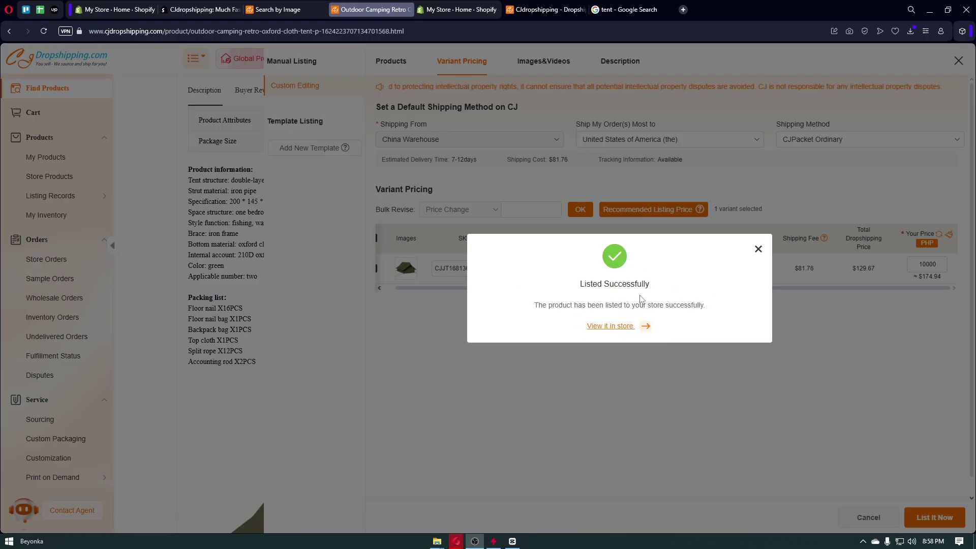
- In Shopify Products, open the tent and verify it is Active at ₱10,000.00 with 12,760 stock
{"action": "left_click", "coordinate": [450, 11]}
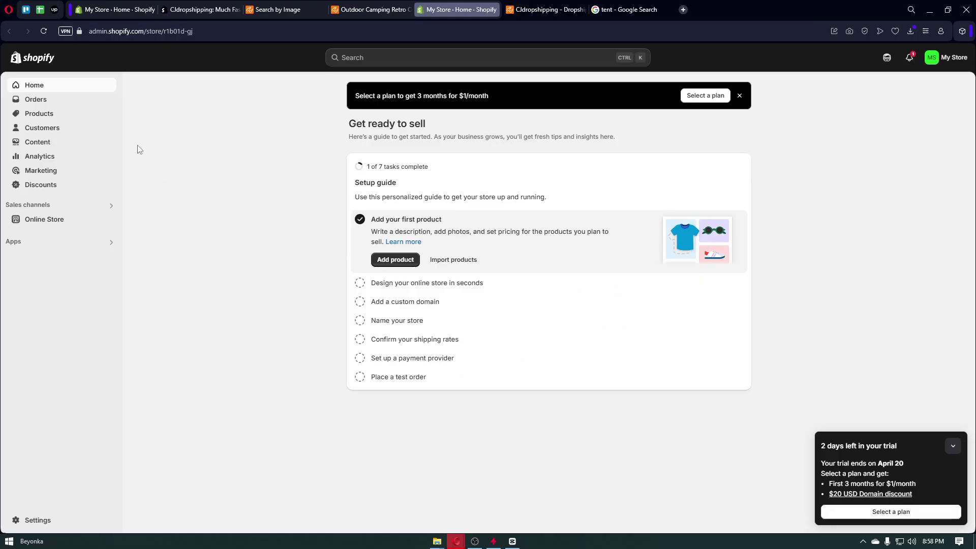
{"action": "left_click", "coordinate": [65, 114]}
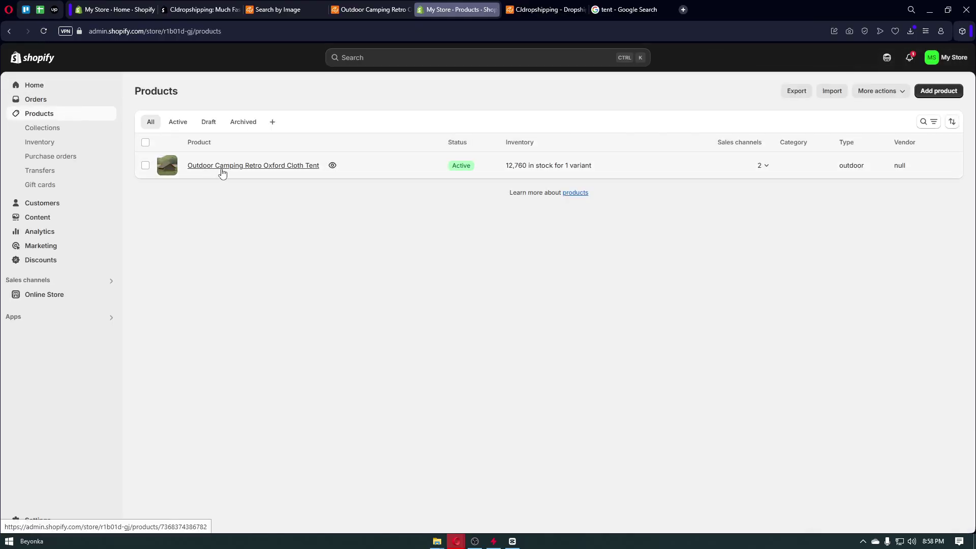
{"action": "left_click", "coordinate": [201, 166]}
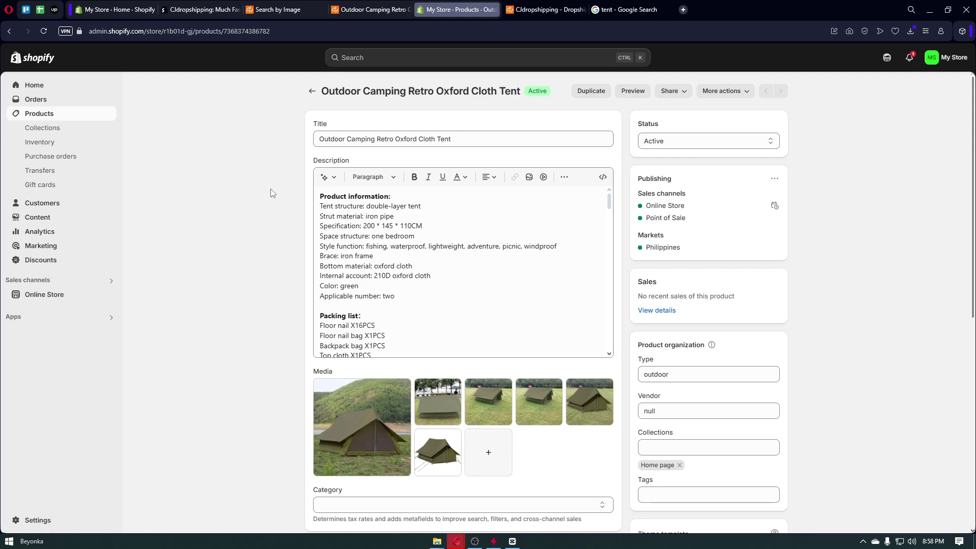
{"action": "scroll", "coordinate": [356, 280], "scroll_direction": "down", "scroll_amount": 10}
{"action": "scroll", "coordinate": [261, 372], "scroll_direction": "down", "scroll_amount": 4}
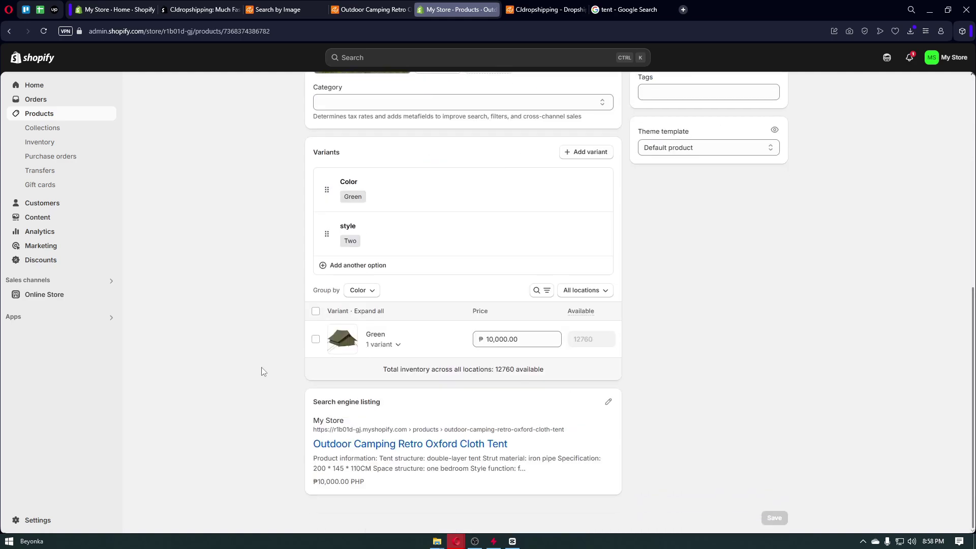
{"action": "scroll", "coordinate": [262, 371], "scroll_direction": "up", "scroll_amount": 8}
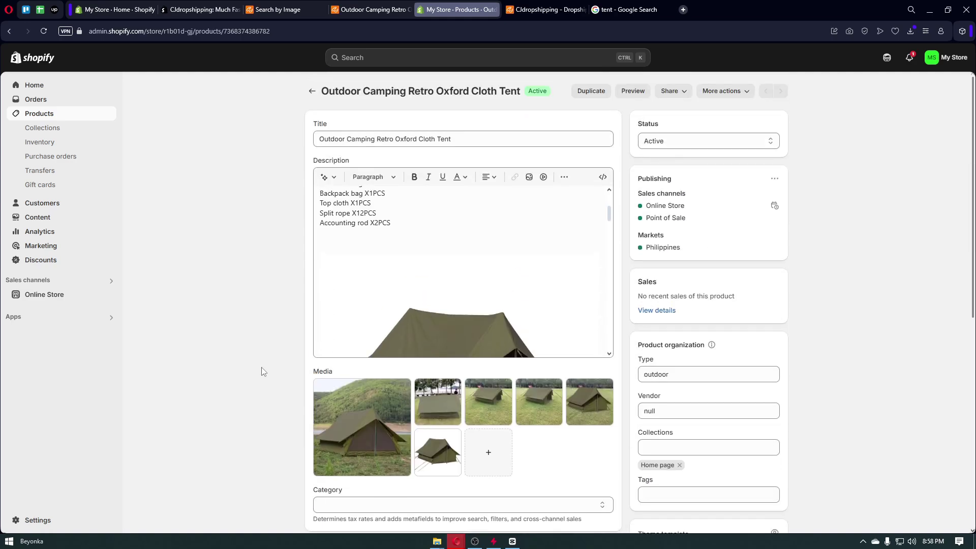
{"action": "scroll", "coordinate": [464, 316], "scroll_direction": "up", "scroll_amount": 5}
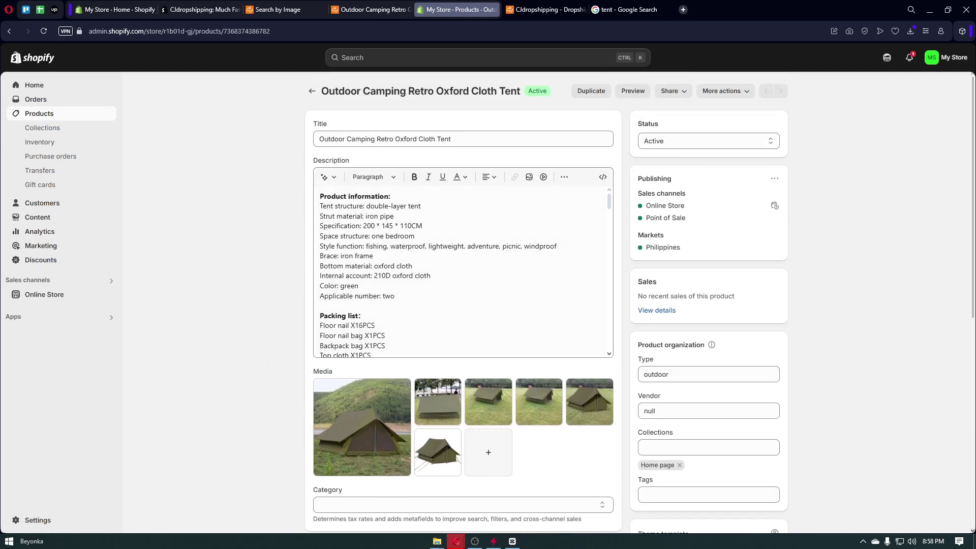